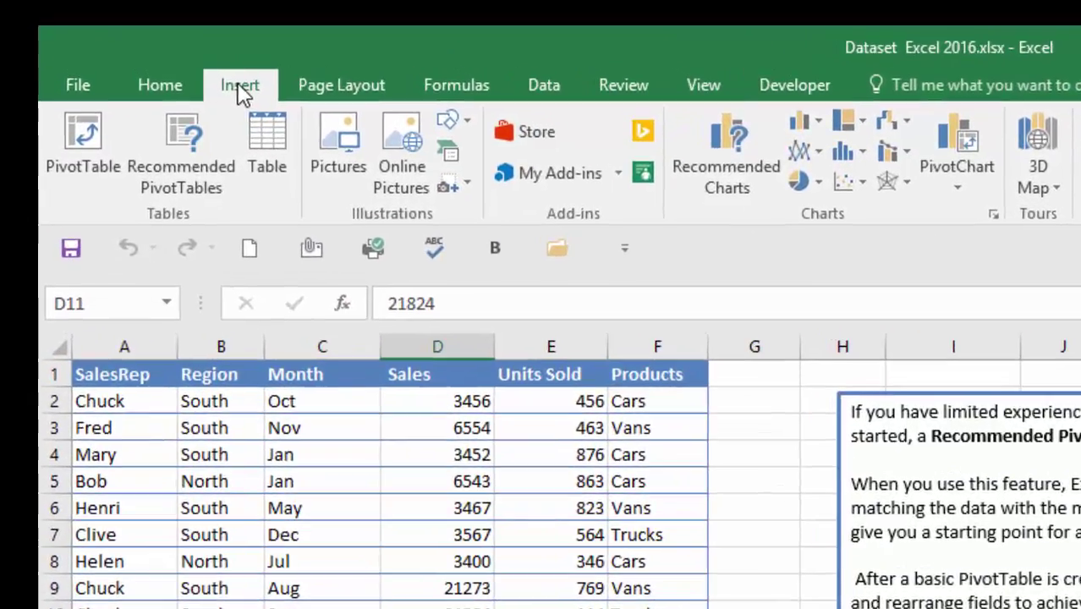
# Step: Insert the recommended PivotTable that sums Sales with Products and Month in rows and Region in columns
pyautogui.click(183, 186)
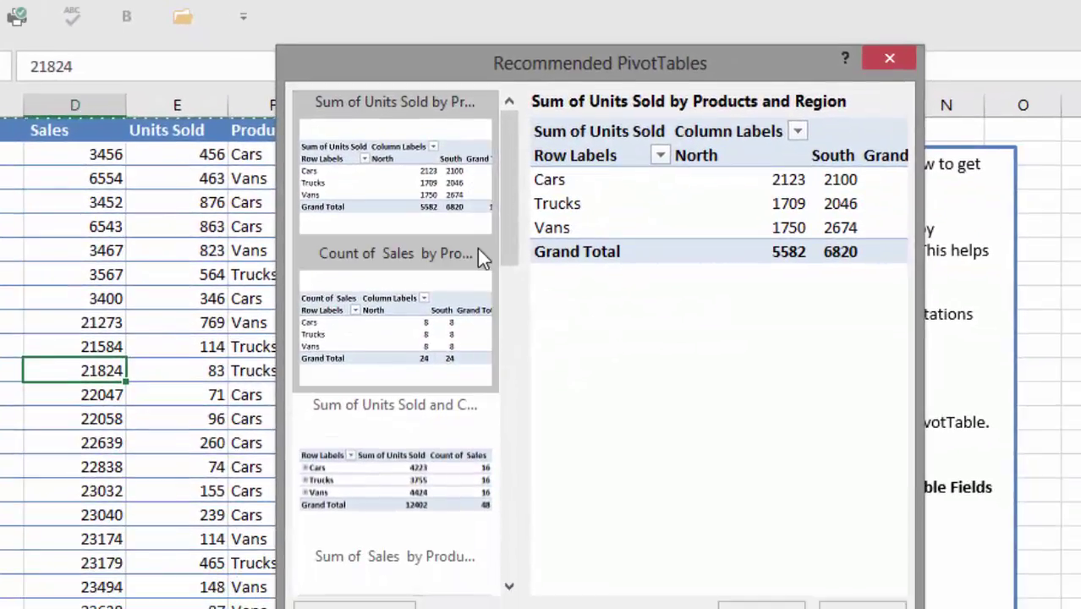
pyautogui.moveTo(717, 387); pyautogui.dragTo(719, 438)
pyautogui.moveTo(508, 296); pyautogui.dragTo(515, 433)
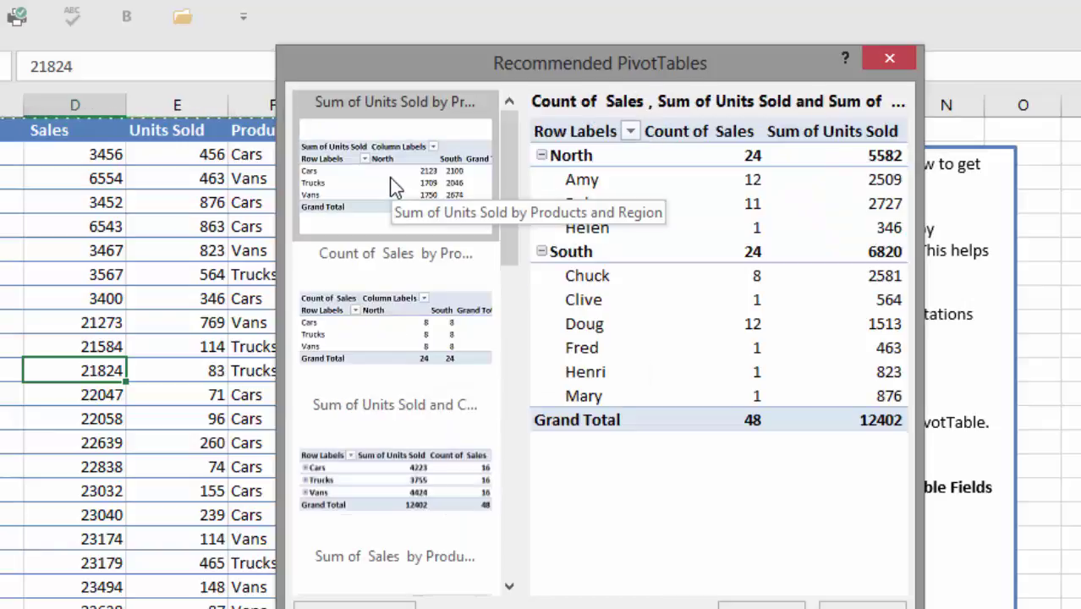
pyautogui.click(389, 178)
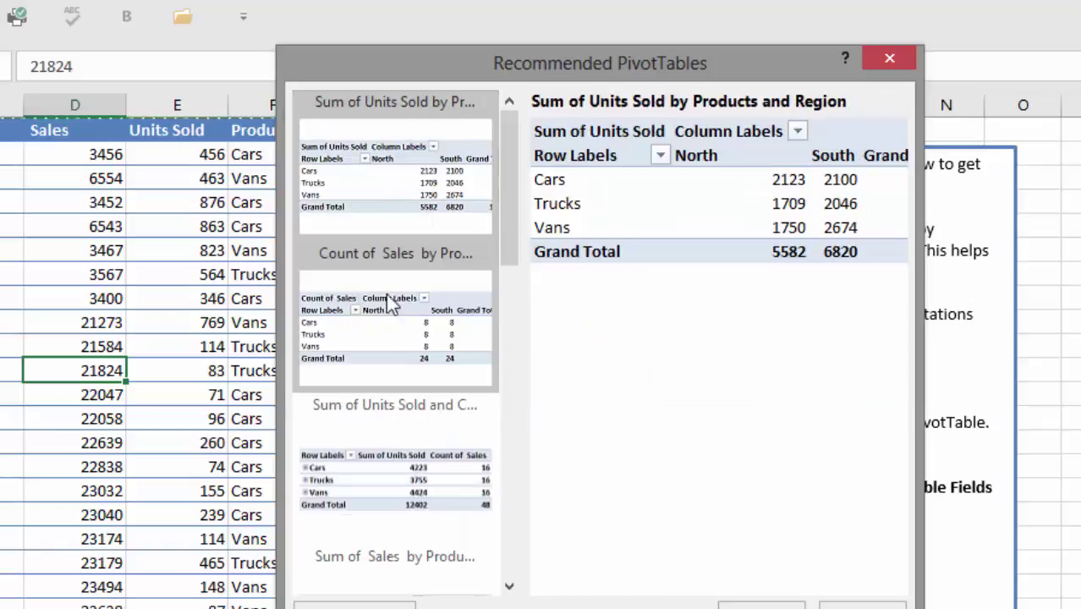
pyautogui.click(379, 343)
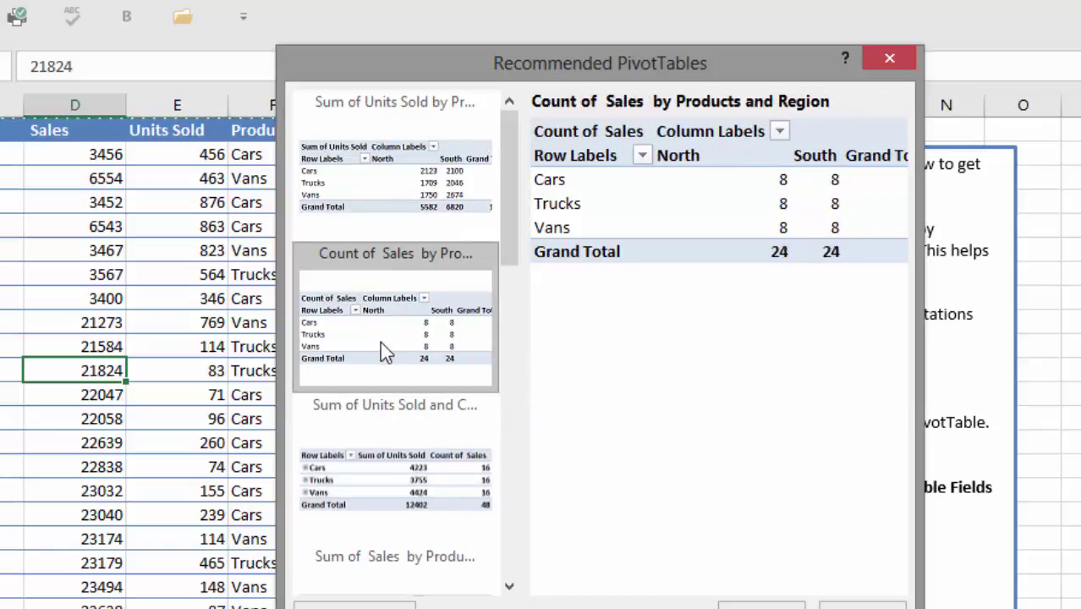
pyautogui.click(392, 498)
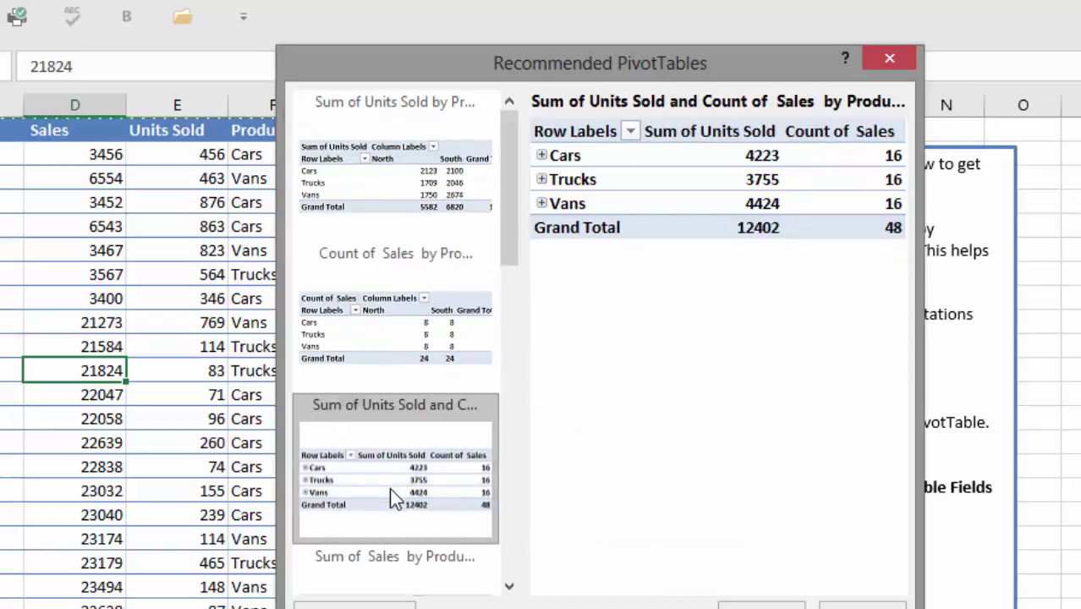
pyautogui.click(388, 557)
pyautogui.moveTo(510, 213); pyautogui.dragTo(511, 290)
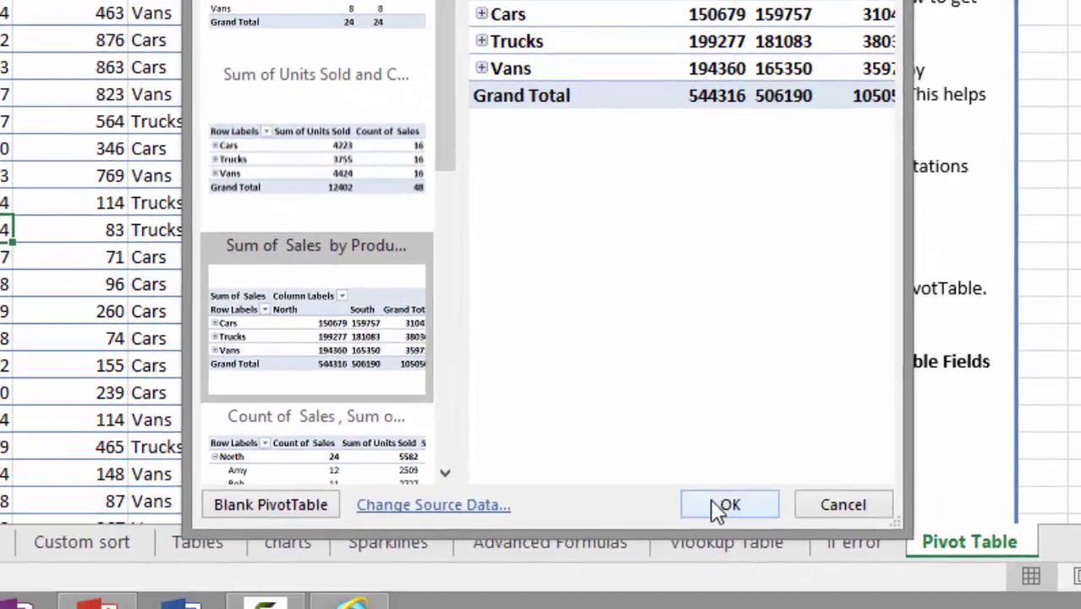
pyautogui.click(718, 508)
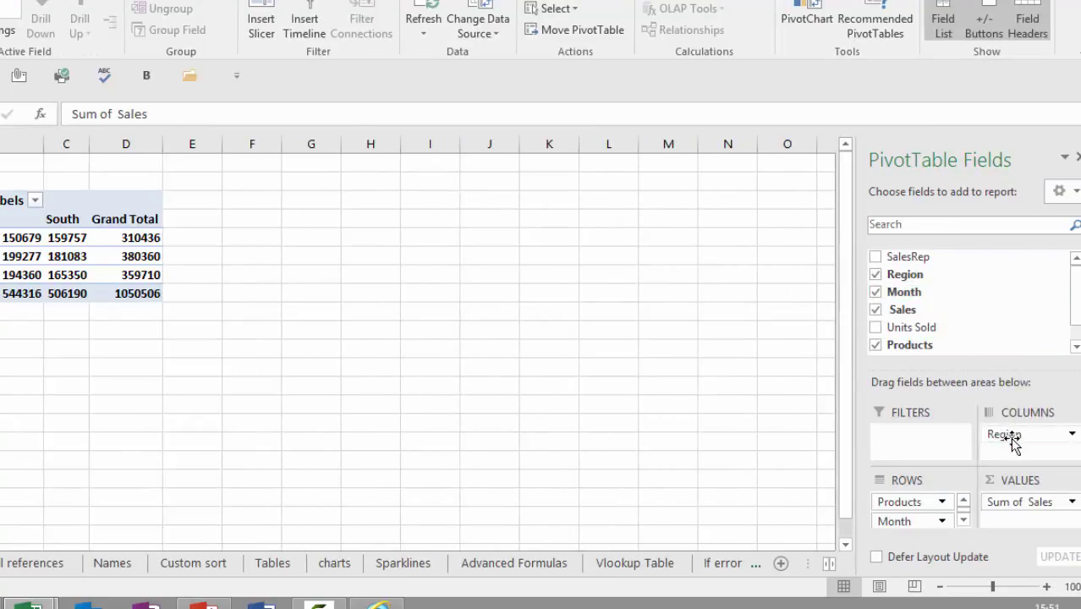
# Step: Replace Region with SalesRep as the PivotTable's column field
pyautogui.moveTo(1019, 443)
pyautogui.mouseDown()
pyautogui.moveTo(925, 280)
pyautogui.moveTo(1022, 374)
pyautogui.moveTo(1032, 442)
pyautogui.mouseUp()
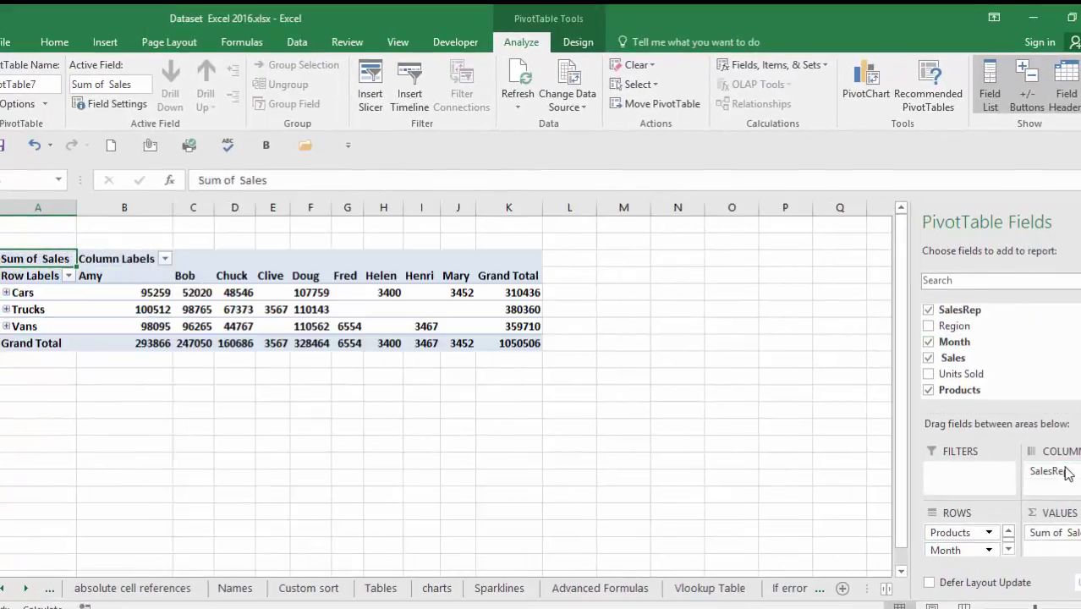
pyautogui.click(623, 478)
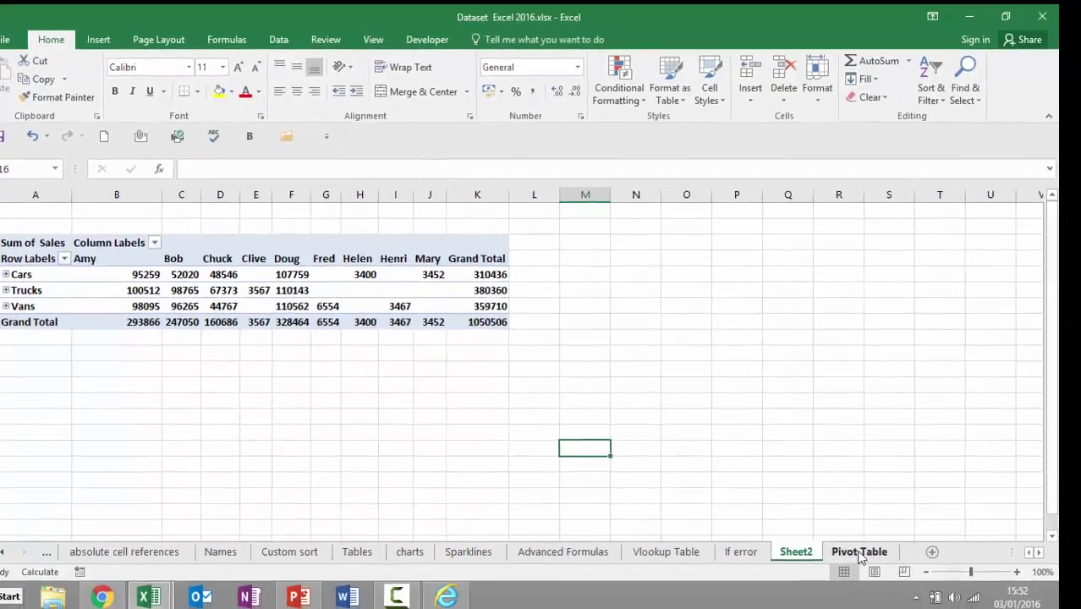
# Step: Create a blank PivotTable on a new worksheet from the Pivot Table sheet's data range A1:F49
pyautogui.click(893, 588)
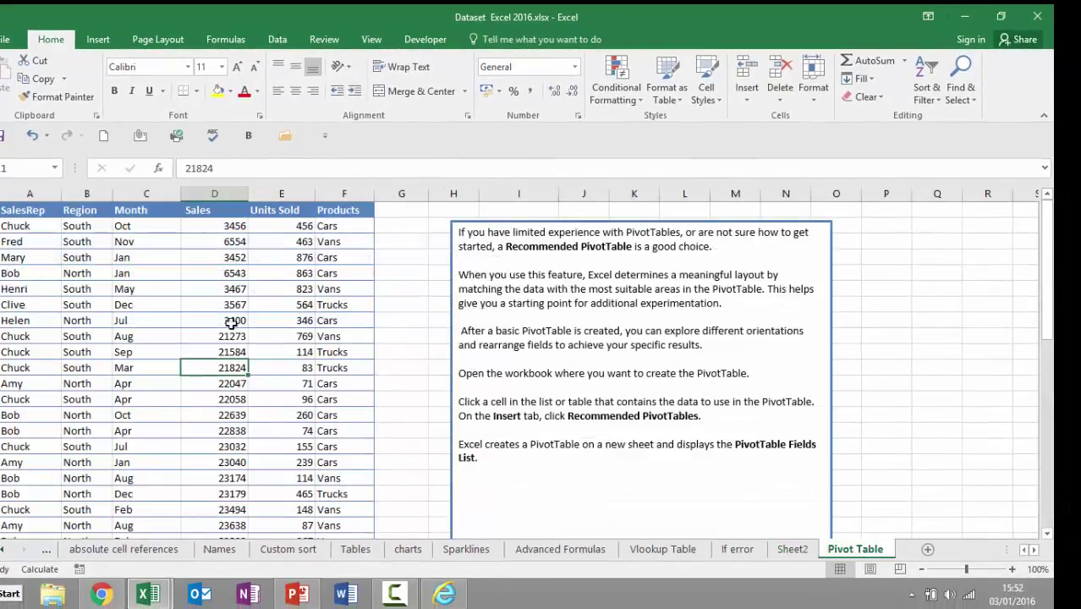
pyautogui.press('Up')
pyautogui.press('Up')
pyautogui.press('Up')
pyautogui.press('Up')
pyautogui.press('Up')
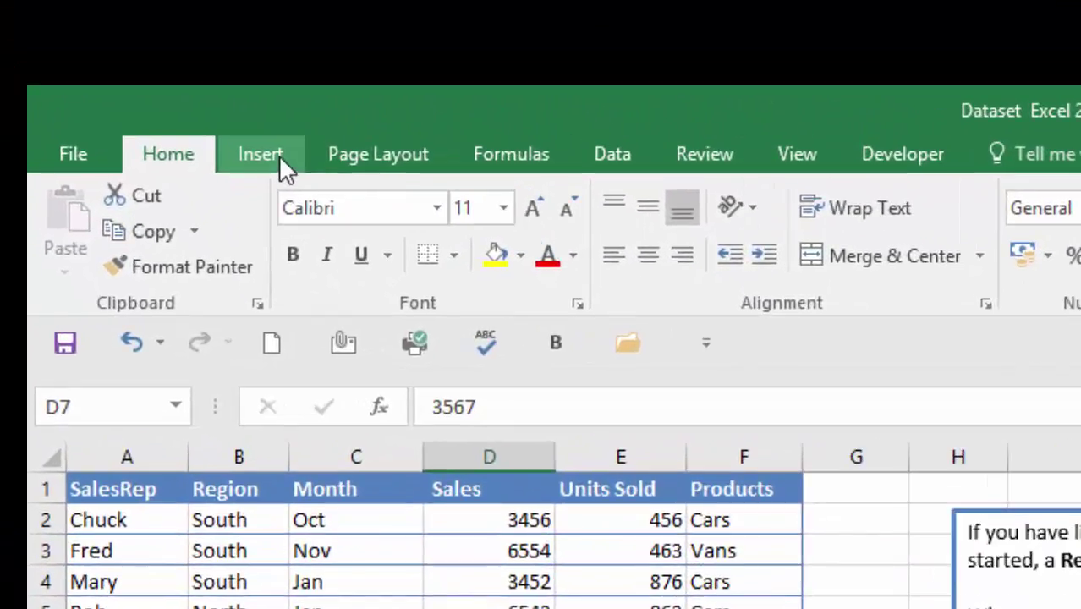
pyautogui.click(99, 39)
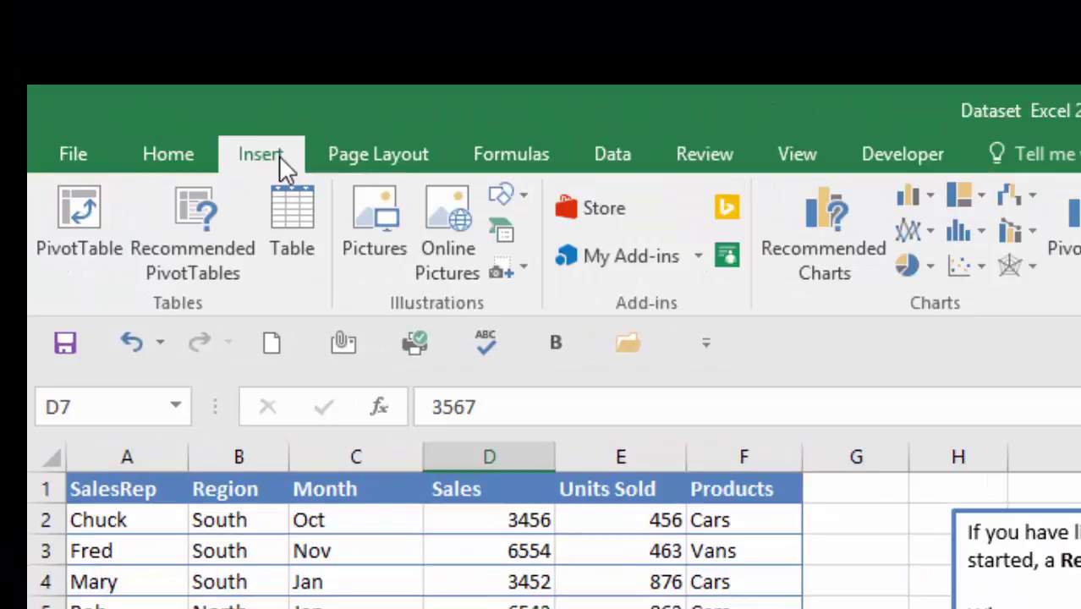
pyautogui.click(86, 237)
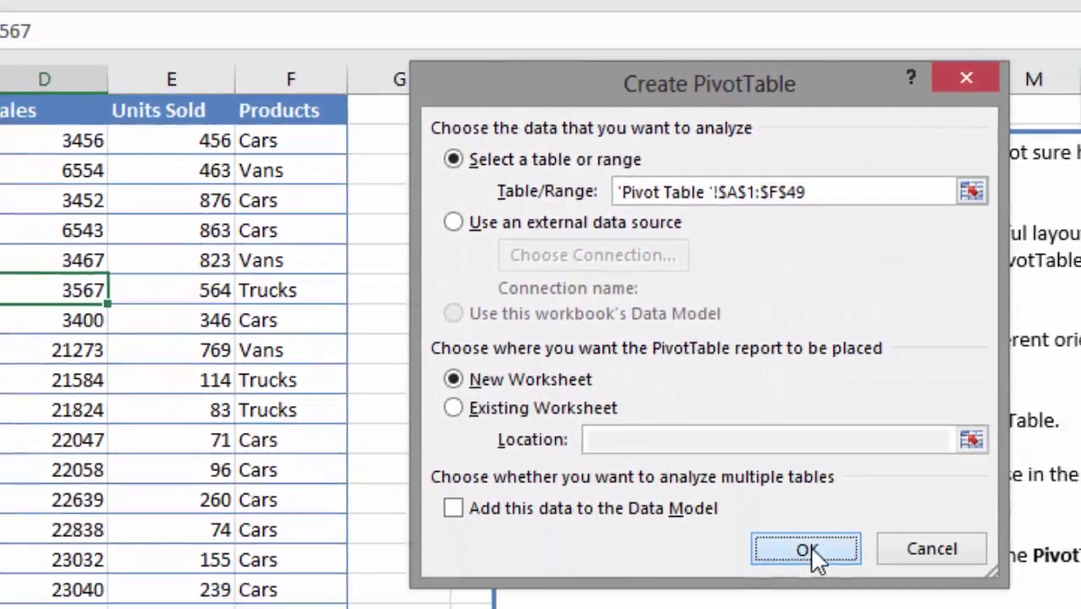
pyautogui.click(808, 550)
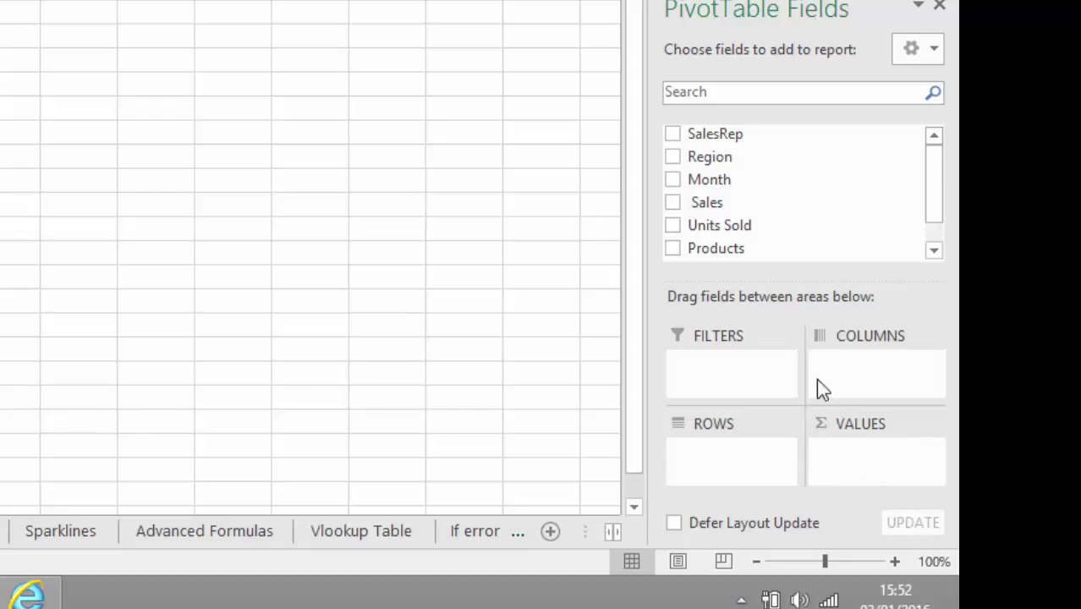
# Step: Lay out the blank PivotTable with Units Sold as values, Region in columns and Month in rows
pyautogui.moveTo(721, 226); pyautogui.dragTo(874, 466)
pyautogui.moveTo(709, 159); pyautogui.dragTo(871, 365)
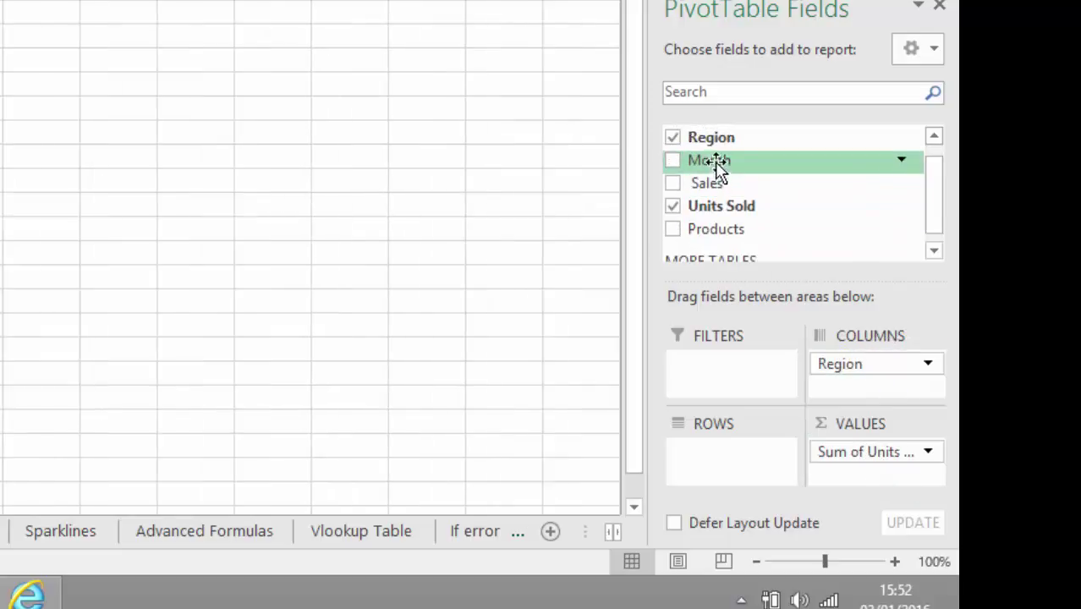
pyautogui.moveTo(719, 163); pyautogui.dragTo(705, 454)
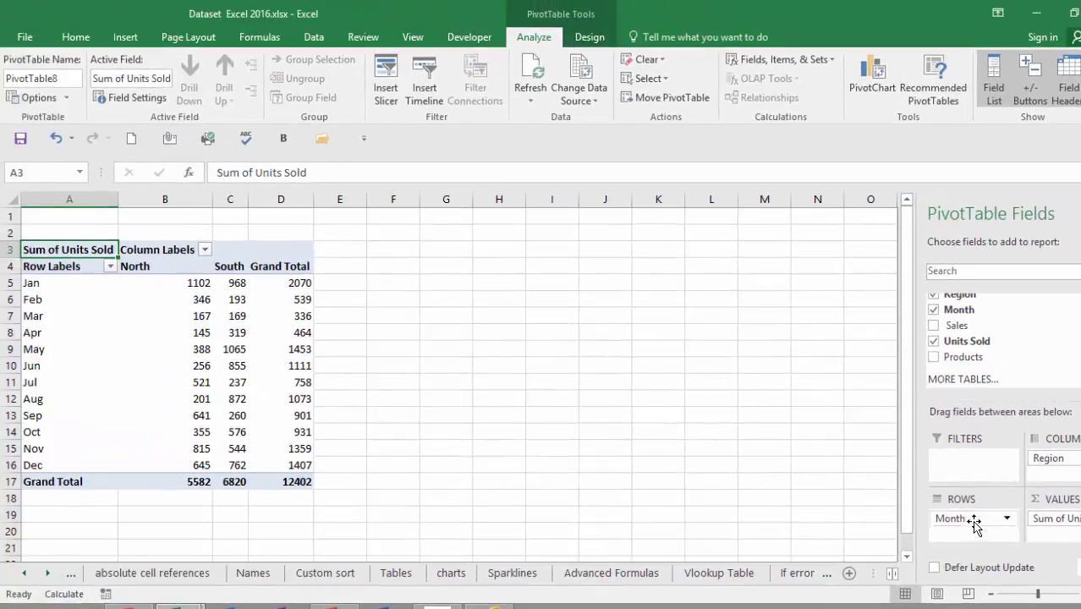
# Step: Rearrange the PivotTable fields so that Region is in rows and Products is in columns, with Month removed
pyautogui.moveTo(974, 522); pyautogui.dragTo(941, 523)
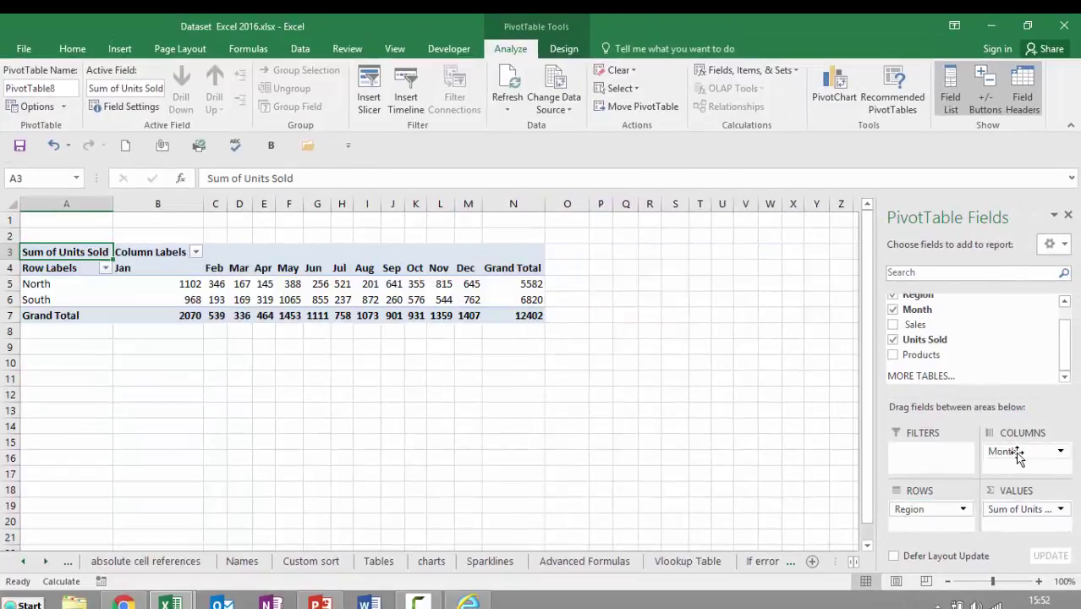
pyautogui.moveTo(1015, 452); pyautogui.dragTo(910, 523)
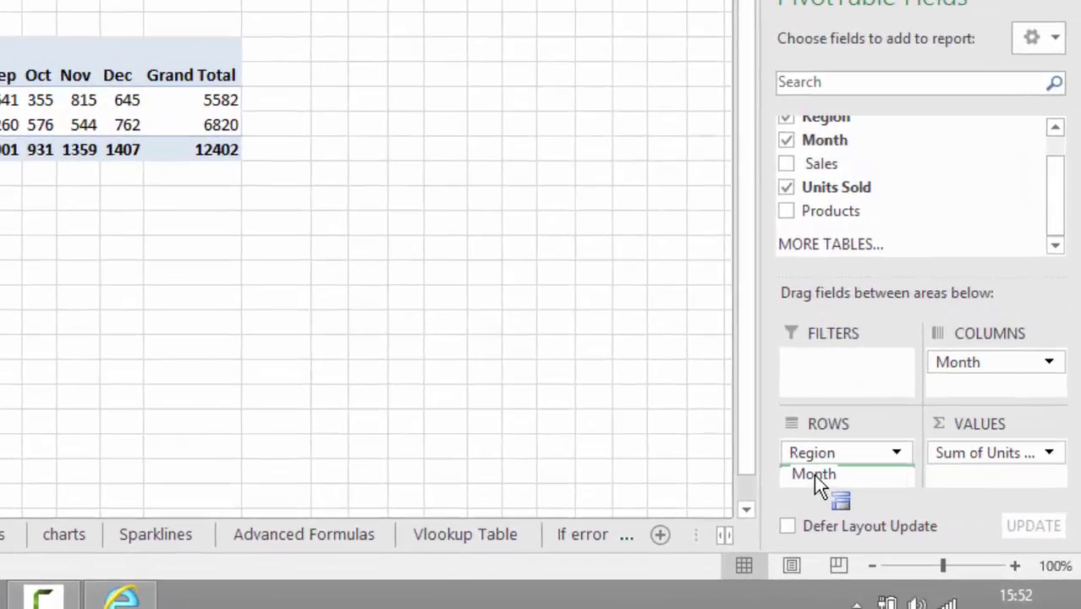
pyautogui.moveTo(813, 475); pyautogui.dragTo(813, 474)
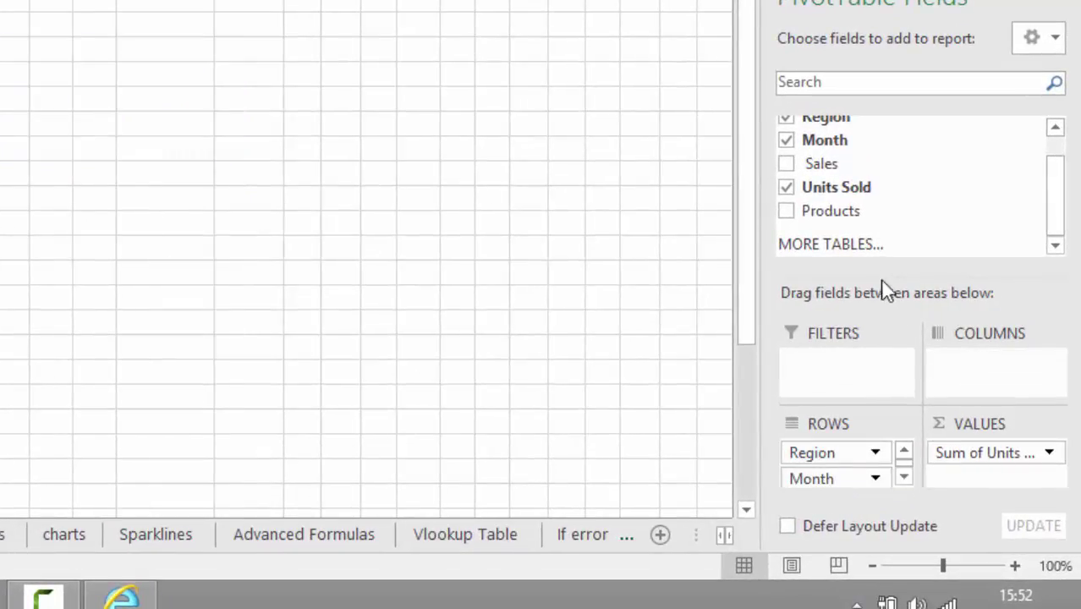
pyautogui.moveTo(838, 212); pyautogui.dragTo(979, 370)
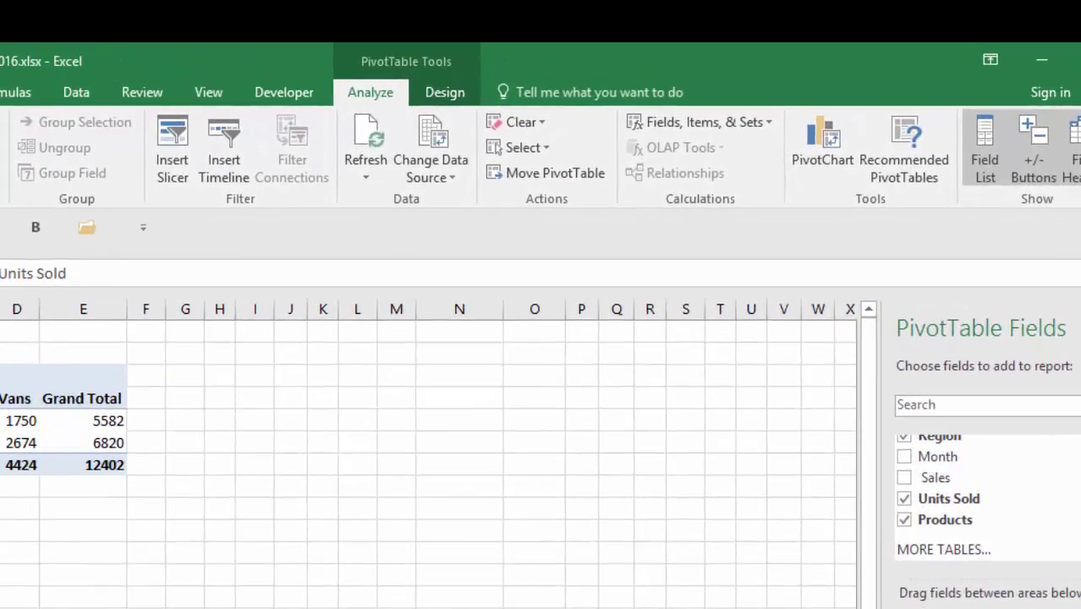
# Step: Insert a clustered column PivotChart from the PivotTable after previewing the pie and stacked column types
pyautogui.click(822, 155)
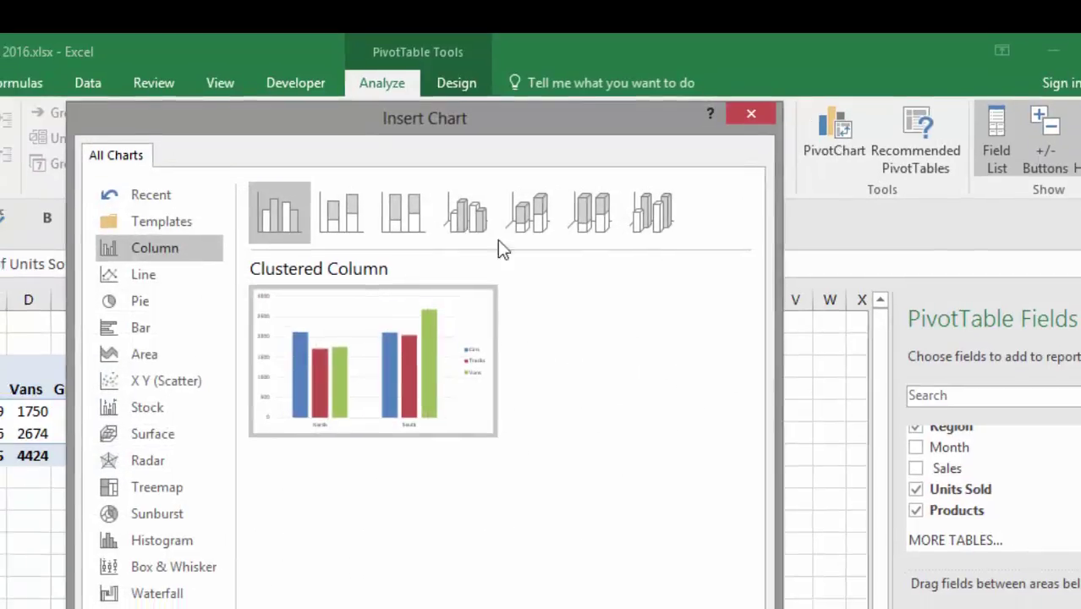
pyautogui.click(128, 311)
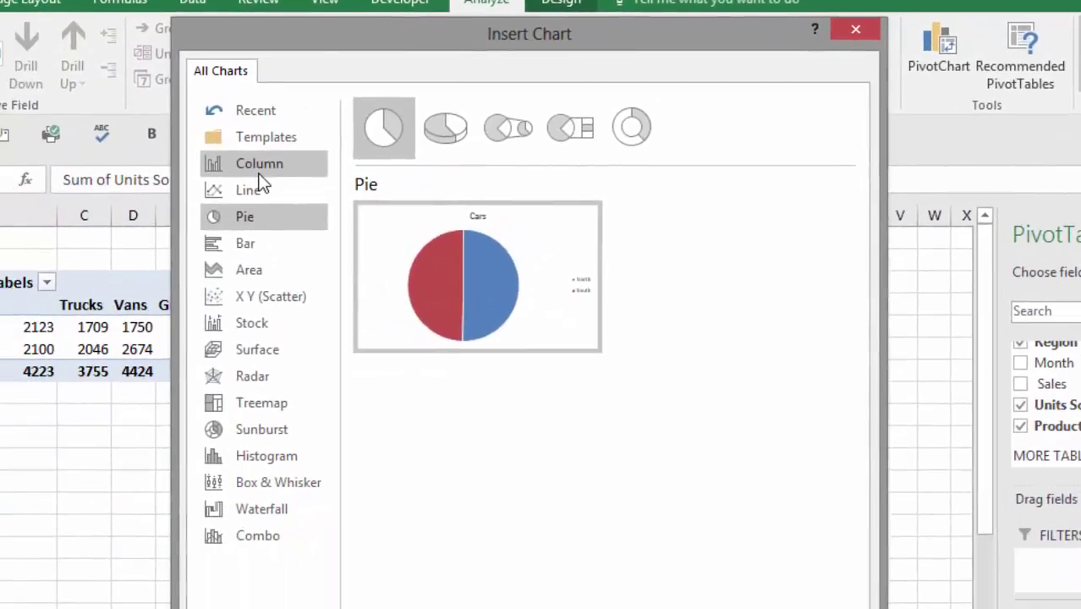
pyautogui.click(143, 257)
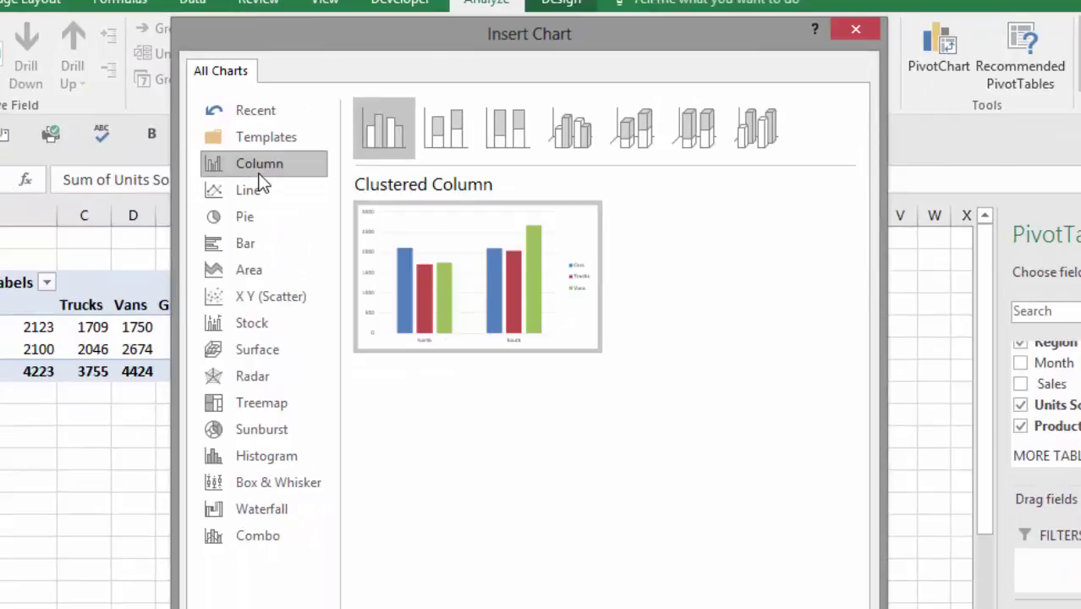
pyautogui.click(446, 139)
pyautogui.click(510, 140)
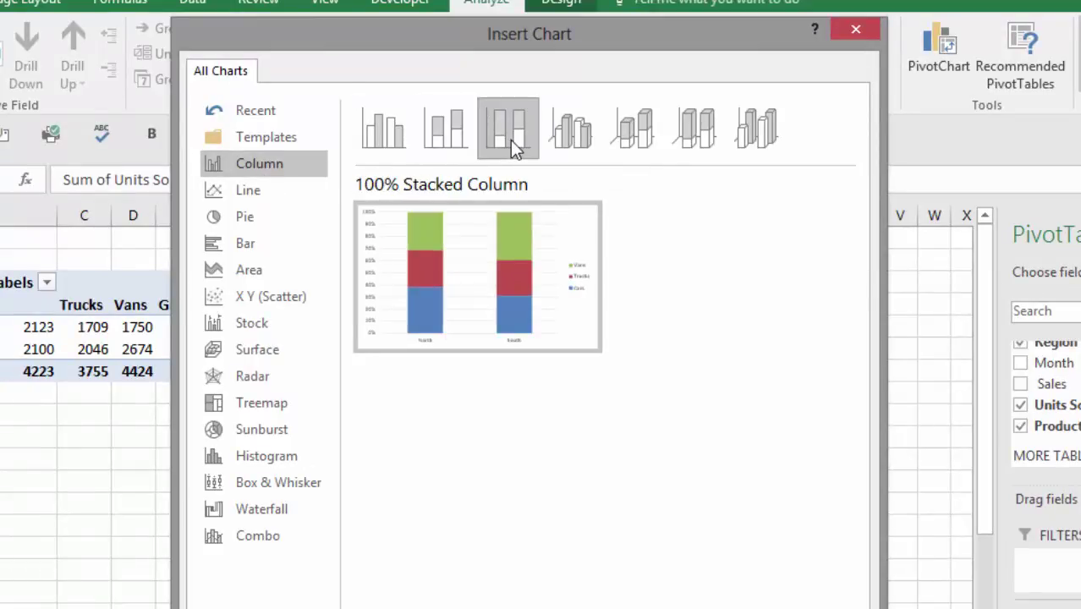
pyautogui.click(382, 137)
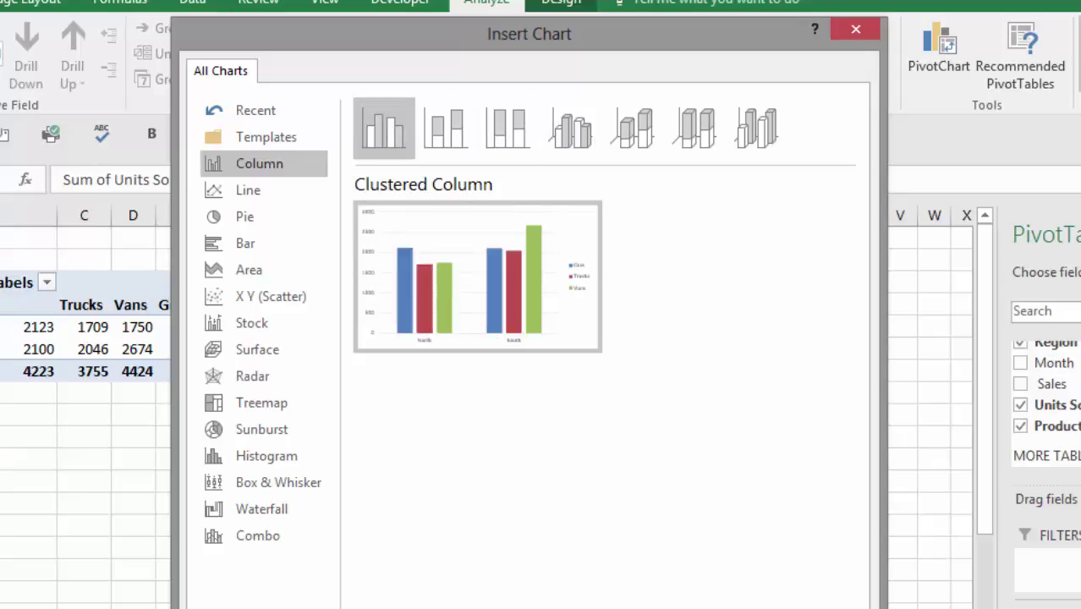
pyautogui.press('Return')
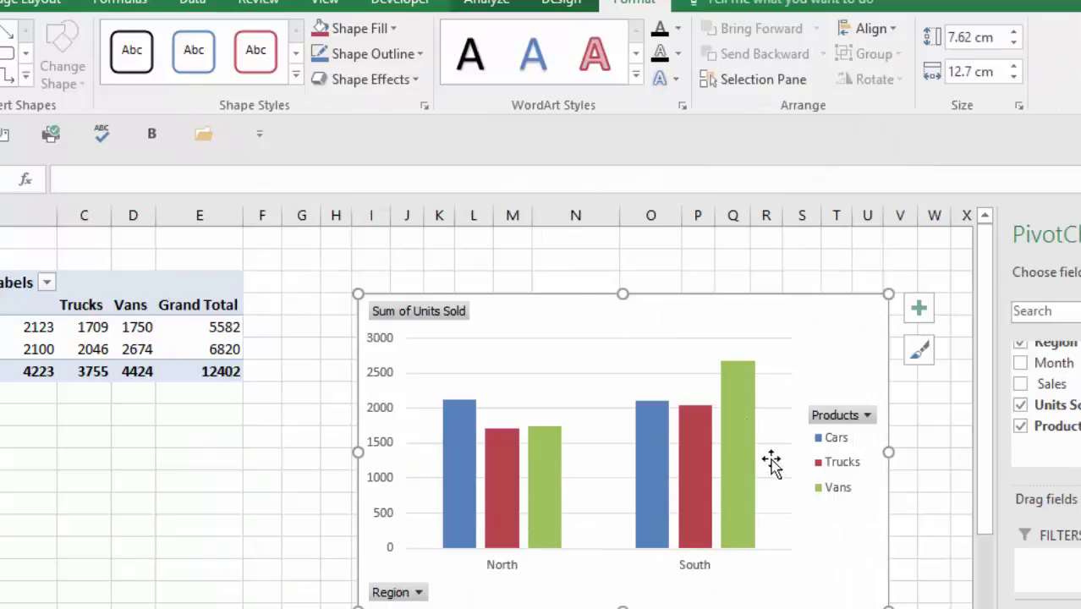
# Step: Filter the chart's Products field to exclude Cars
pyautogui.click(867, 415)
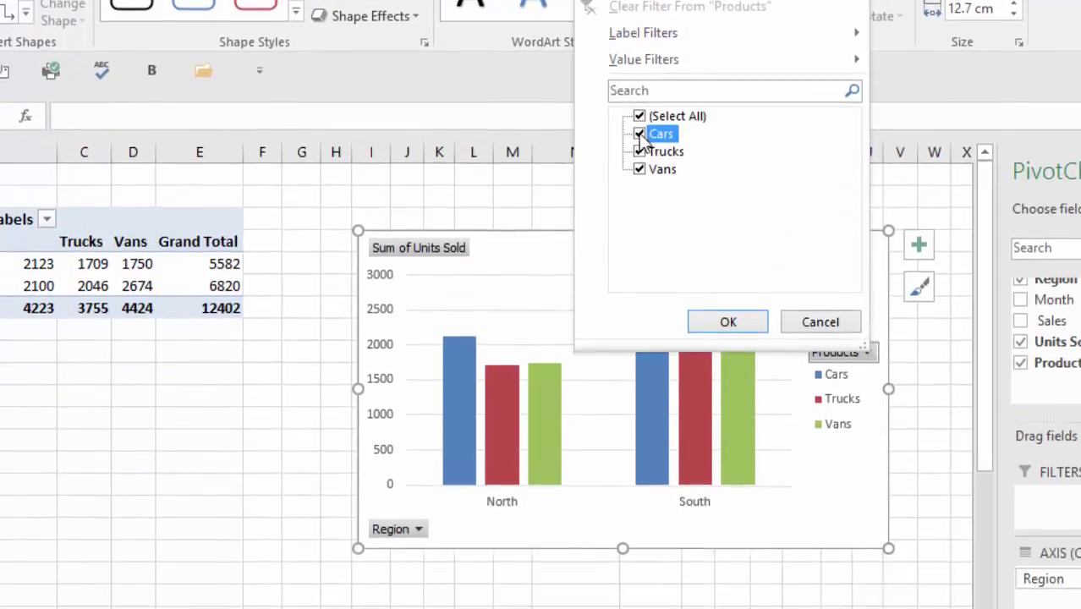
pyautogui.click(640, 133)
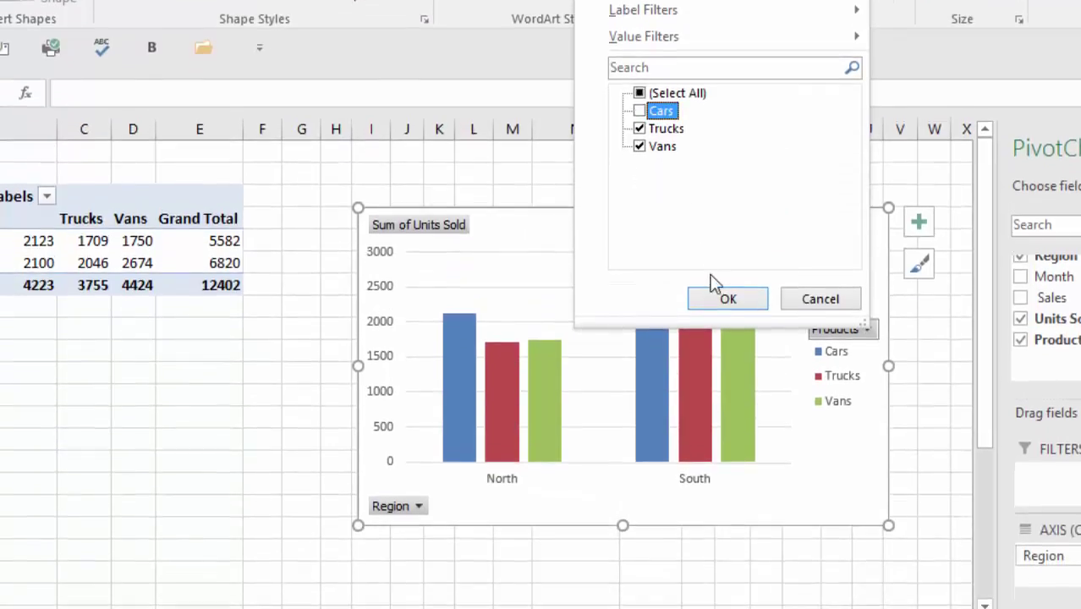
pyautogui.click(727, 322)
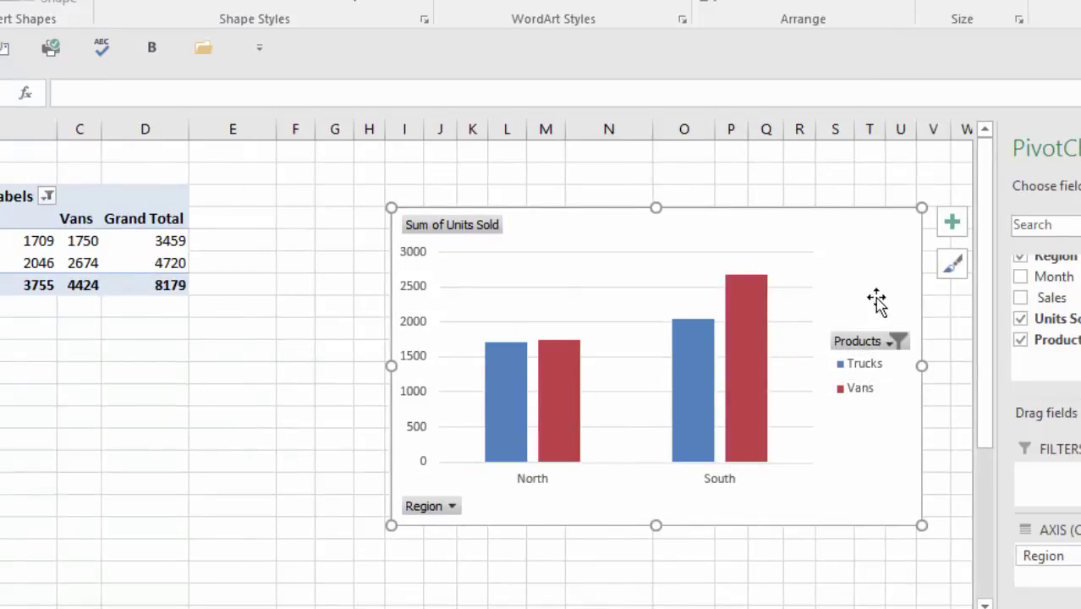
# Step: Try the striped chart style, and apply the style with vertical data labels above solid columns
pyautogui.click(951, 273)
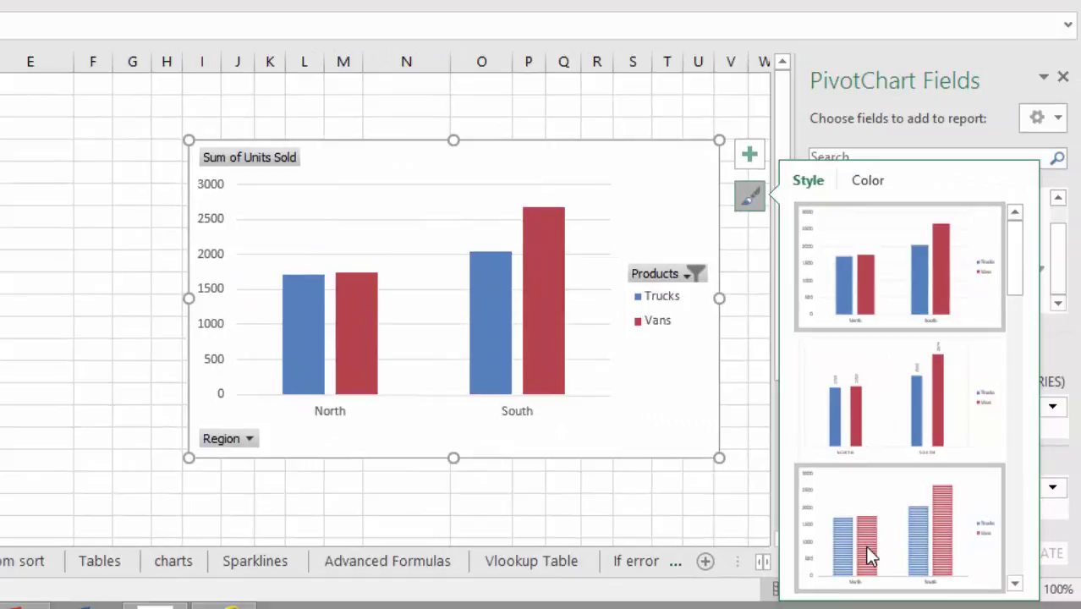
pyautogui.click(865, 546)
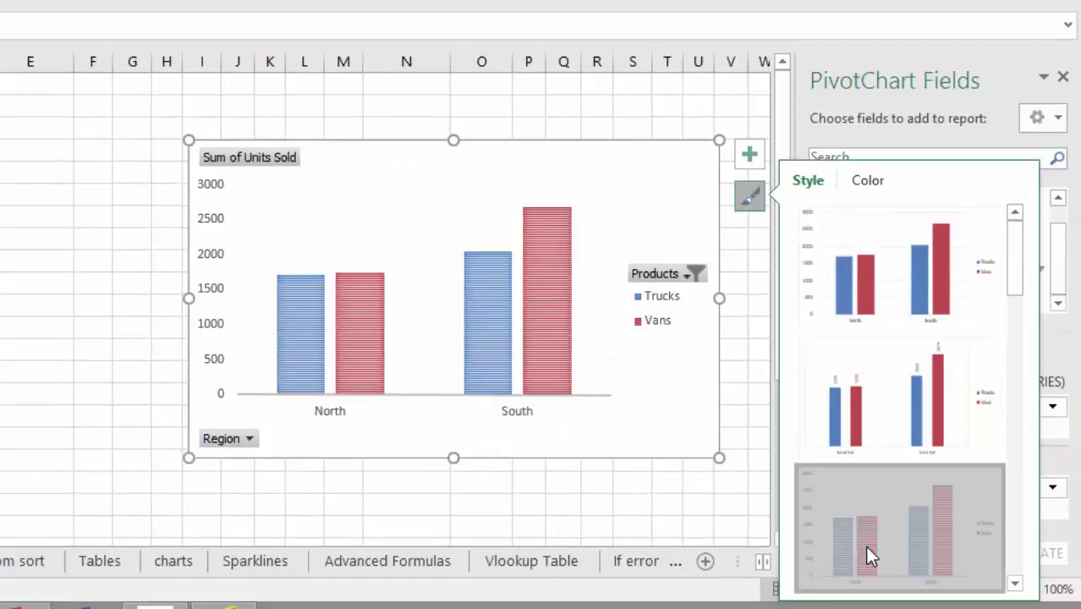
pyautogui.click(873, 384)
pyautogui.click(748, 155)
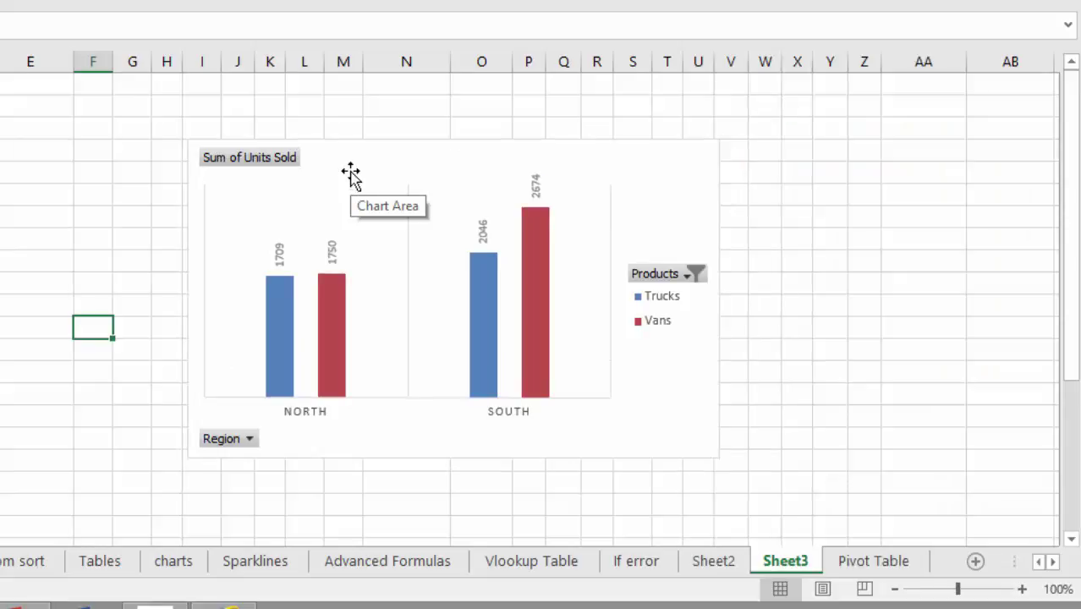
# Step: Delete the PivotChart from the worksheet
pyautogui.click(351, 173)
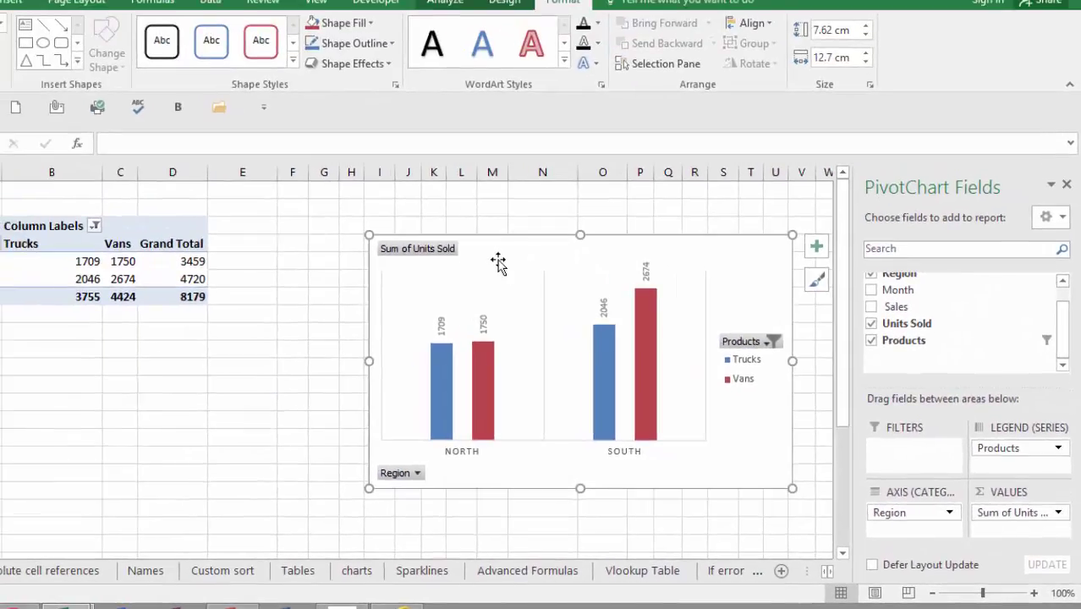
pyautogui.press('Delete')
# Step: Insert slicers for the PivotTable's SalesRep, Region, Month and Products fields
pyautogui.click(158, 272)
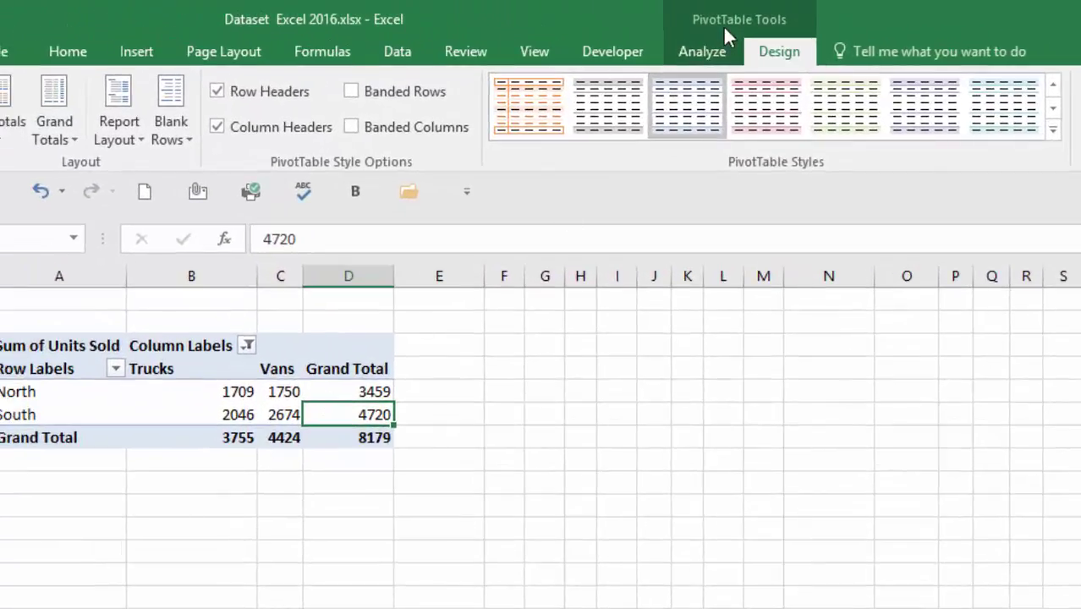
pyautogui.click(700, 56)
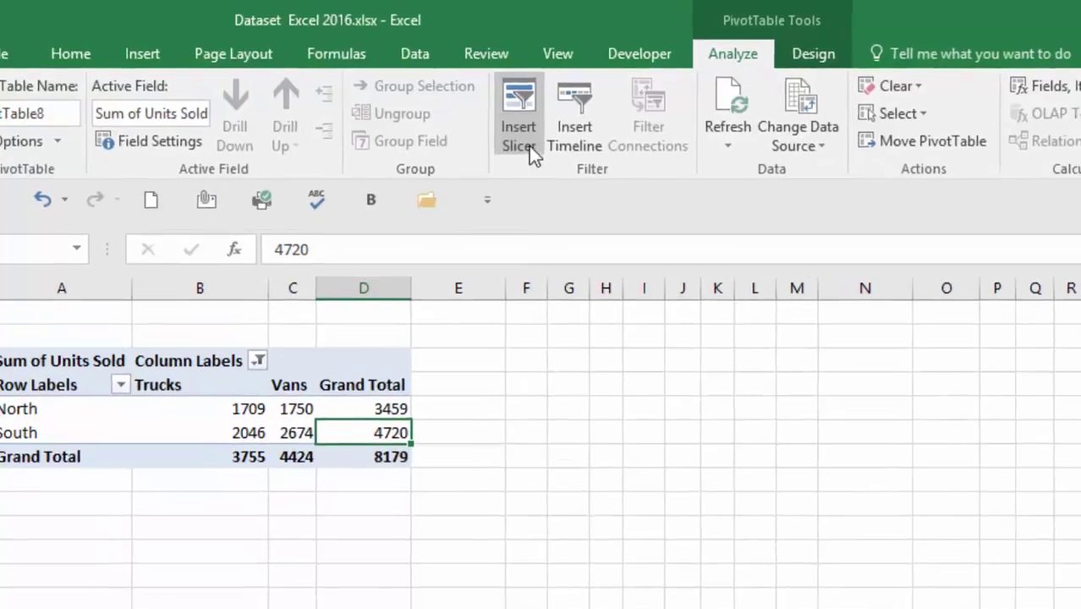
pyautogui.click(506, 140)
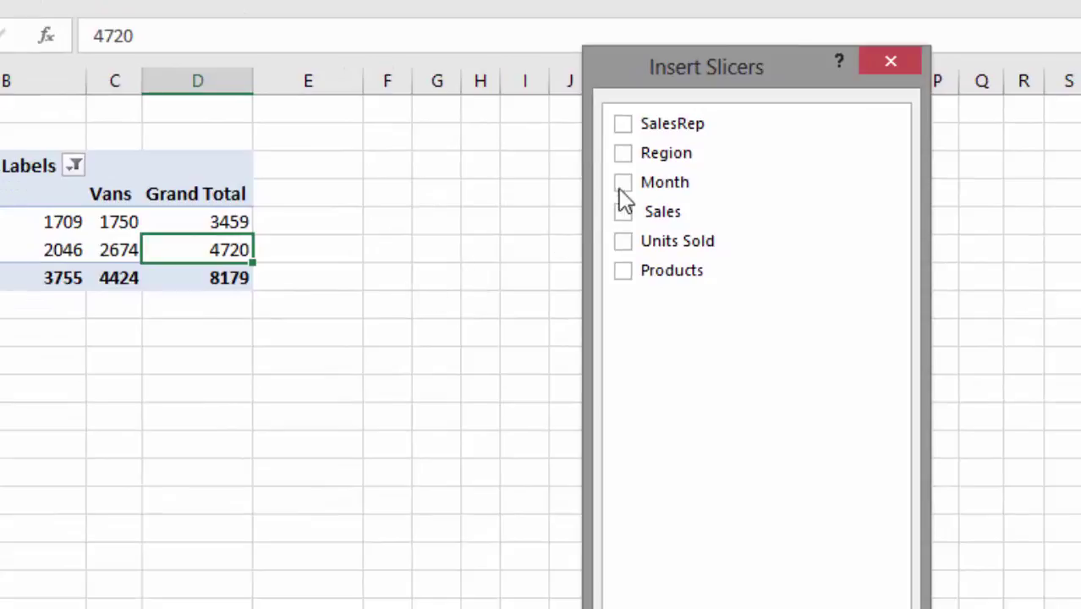
pyautogui.click(619, 121)
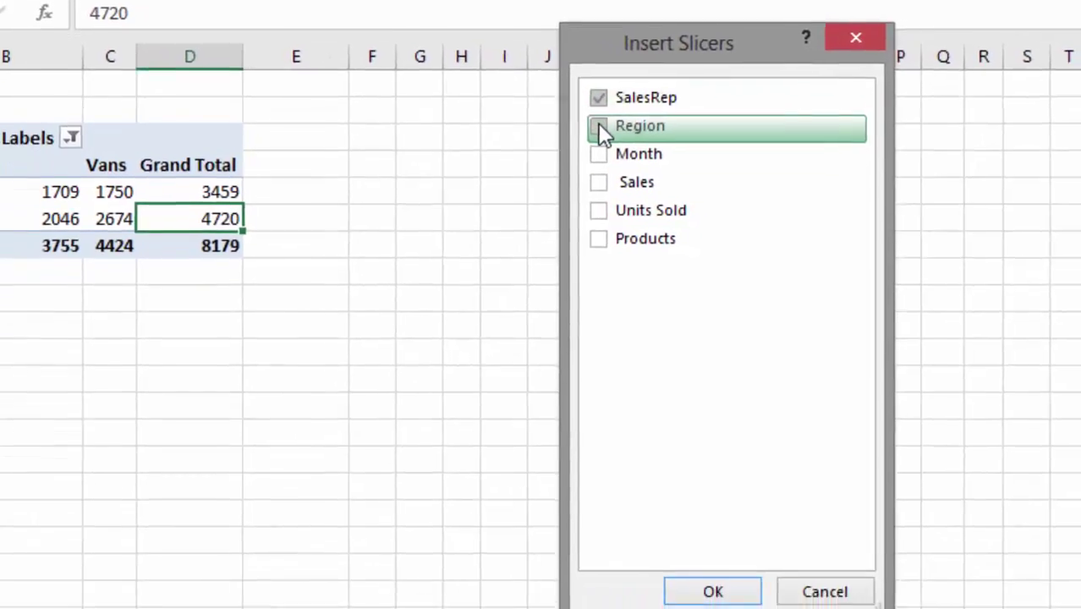
pyautogui.click(618, 148)
pyautogui.click(619, 177)
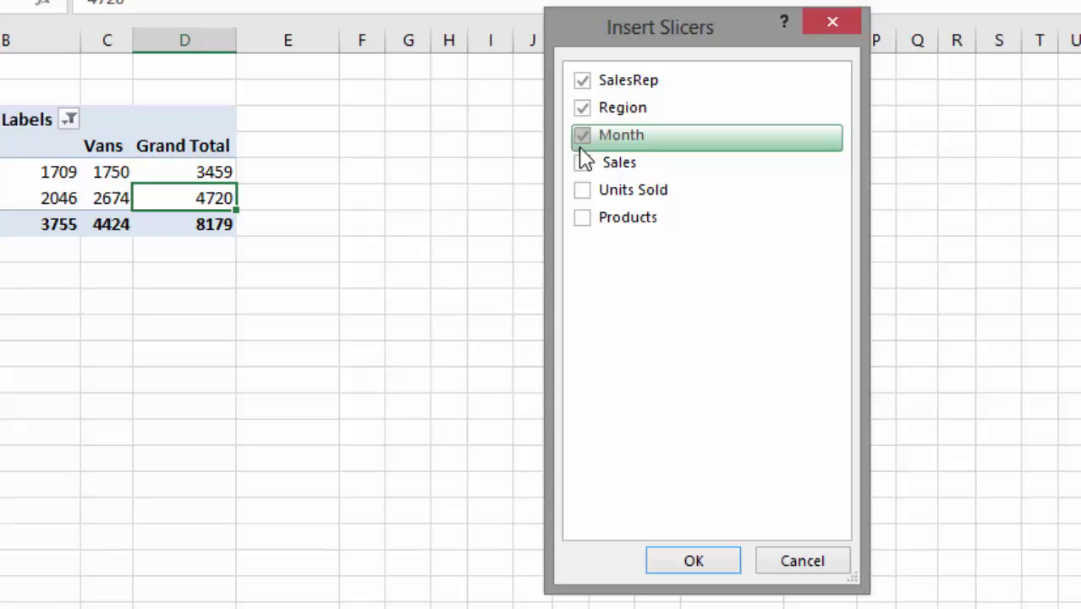
pyautogui.click(583, 219)
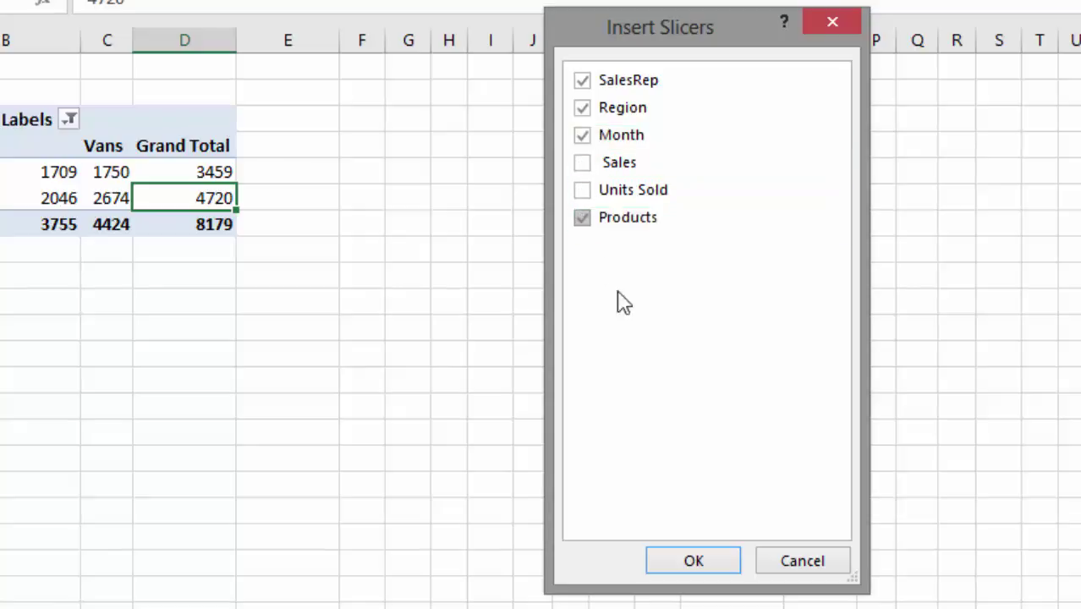
pyautogui.click(694, 562)
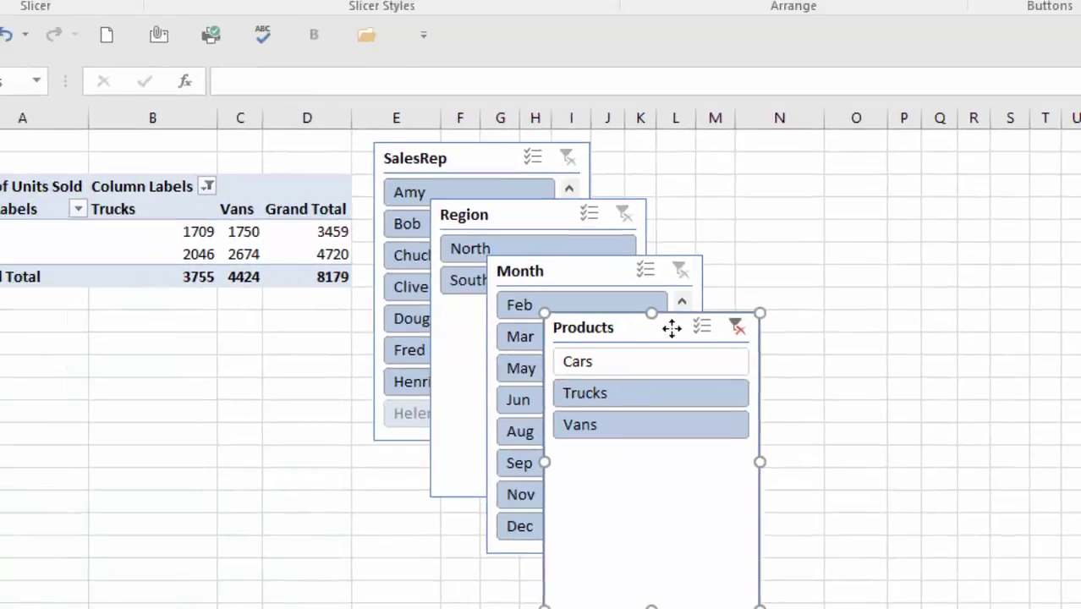
# Step: Spread the four overlapping slicers side by side beneath and beside the PivotTable, in the order Month, Region, SalesRep and Products
pyautogui.moveTo(603, 261); pyautogui.dragTo(829, 234)
pyautogui.moveTo(867, 300); pyautogui.dragTo(874, 298)
pyautogui.moveTo(588, 293); pyautogui.dragTo(70, 329)
pyautogui.moveTo(578, 238); pyautogui.dragTo(395, 350)
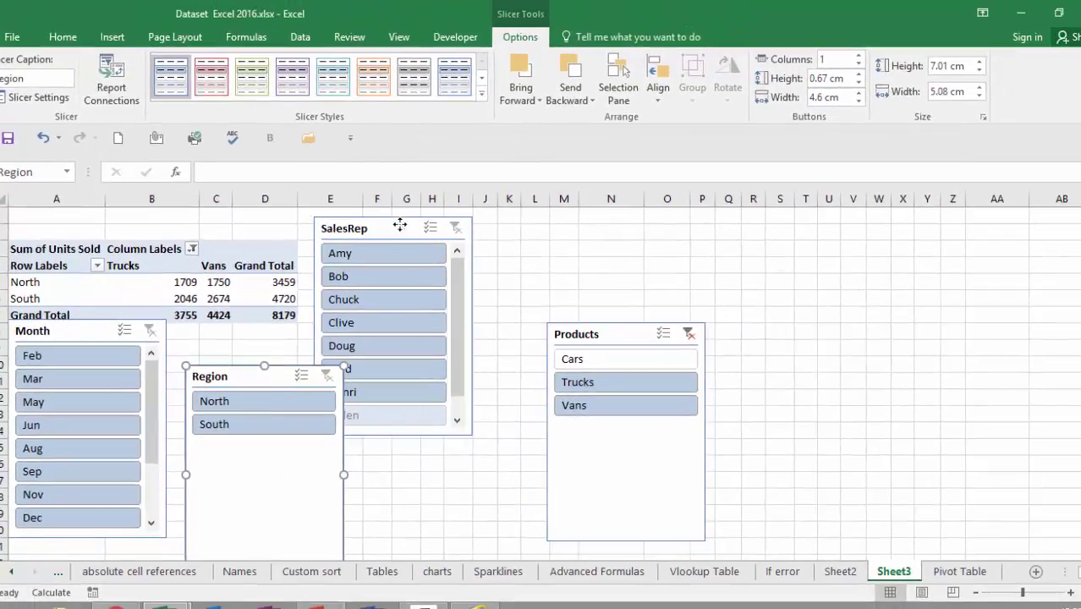
pyautogui.moveTo(468, 195); pyautogui.dragTo(532, 317)
pyautogui.moveTo(456, 329); pyautogui.dragTo(456, 332)
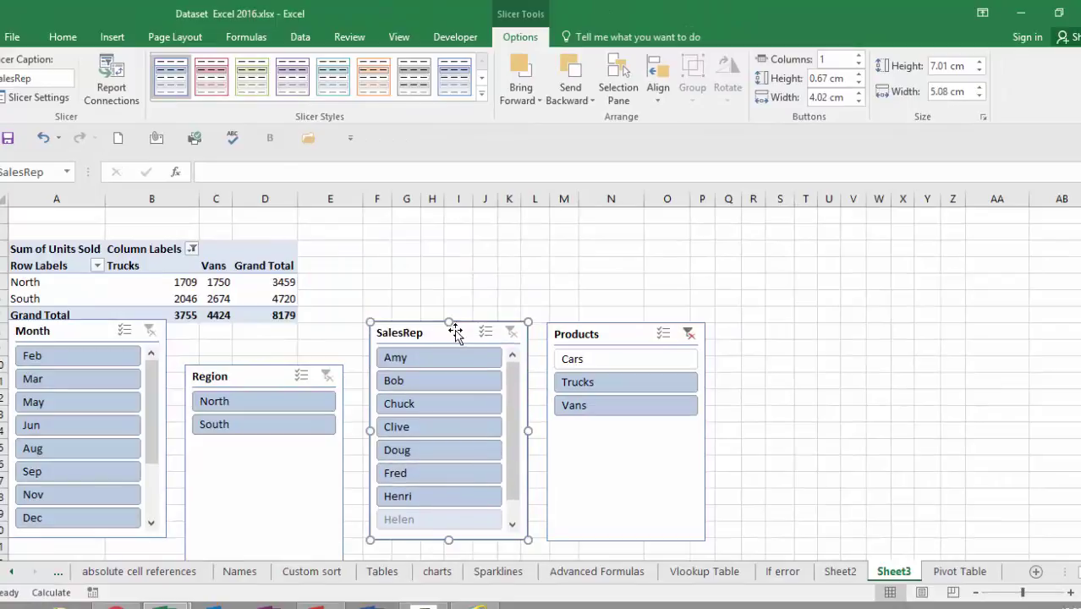
# Step: Filter the PivotTable to the North region with the slicer, clear that filter, and filter to the first sales rep
pyautogui.click(225, 409)
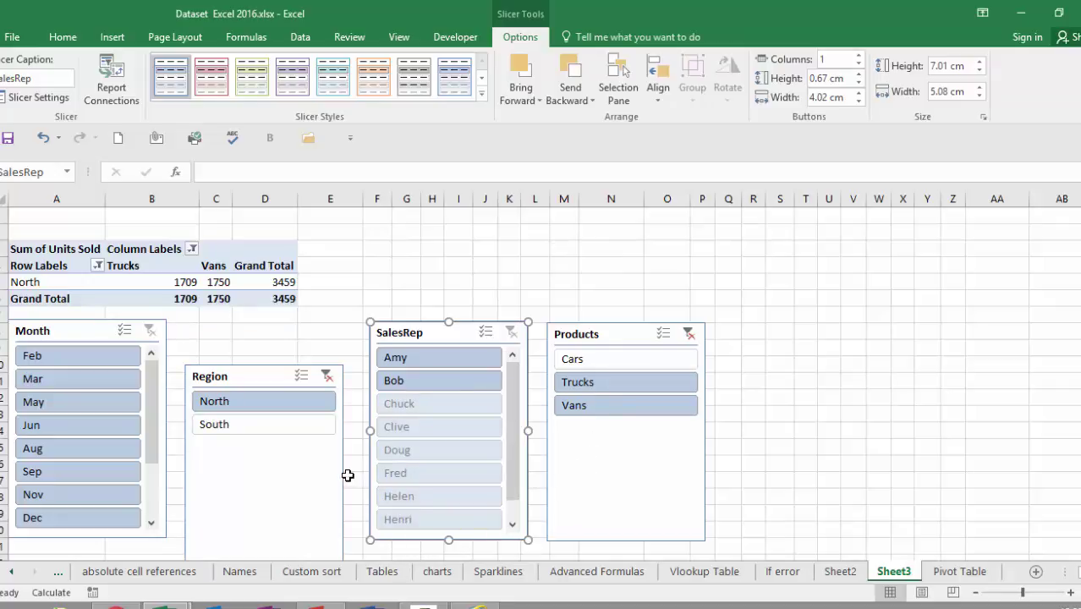
pyautogui.click(327, 378)
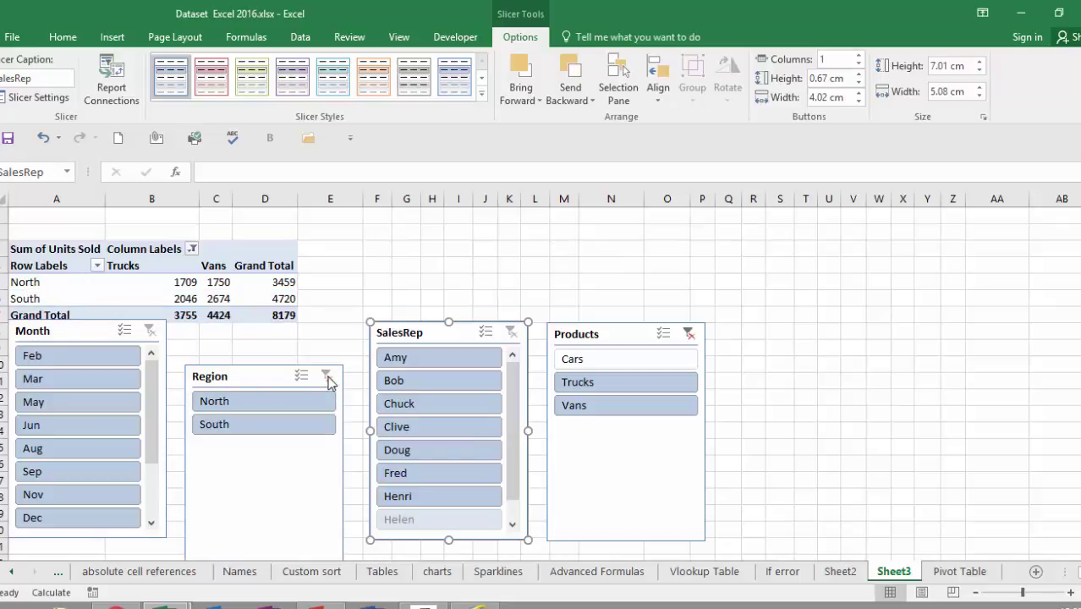
pyautogui.click(410, 357)
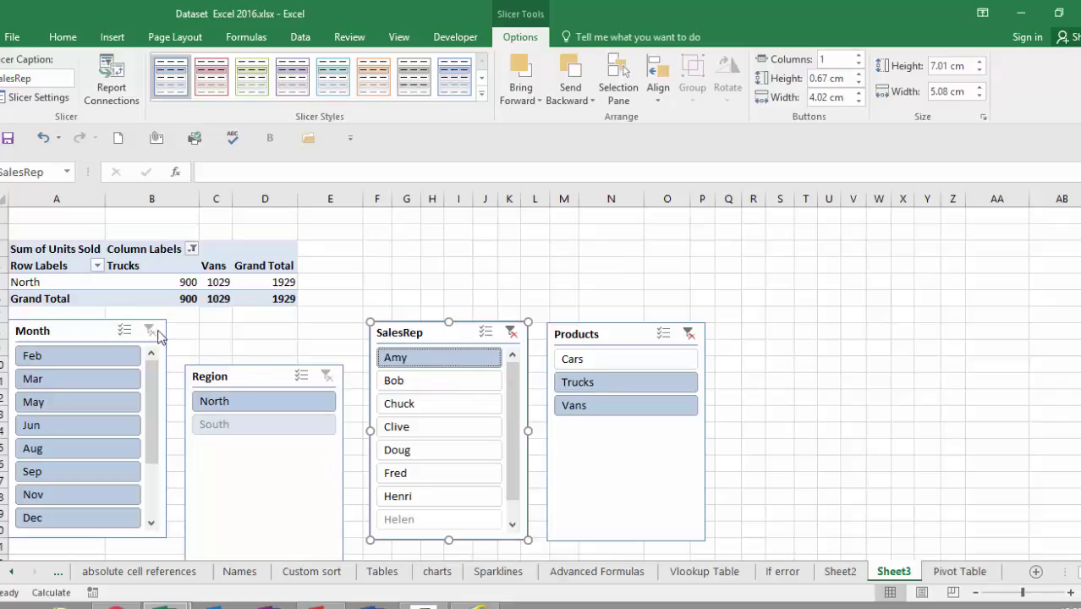
# Step: Delete the Month, Region, SalesRep and Products slicers from the worksheet
pyautogui.click(87, 333)
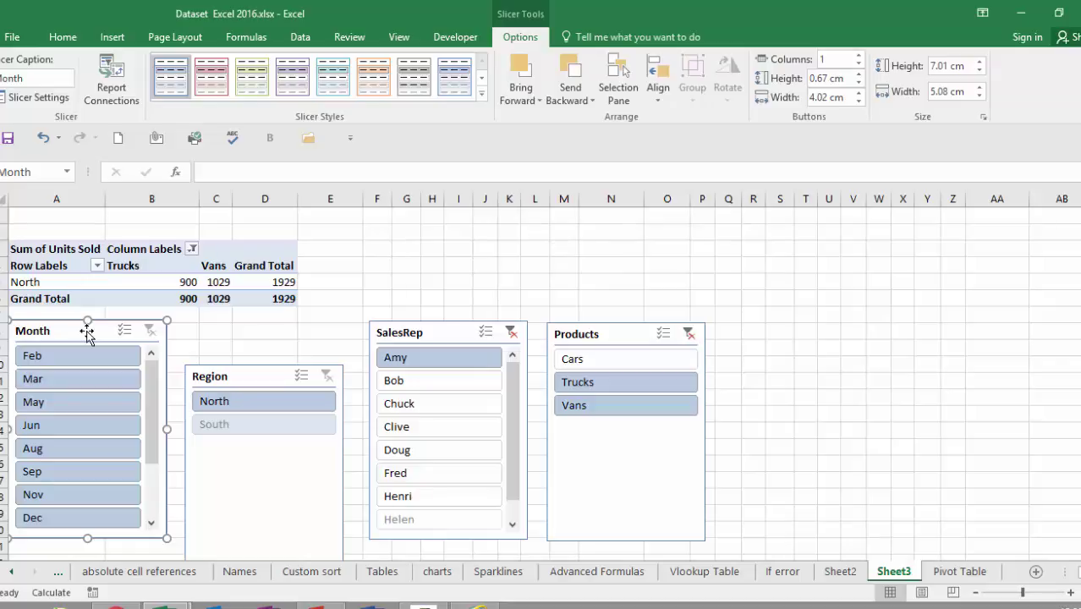
pyautogui.press('Delete')
pyautogui.click(226, 377)
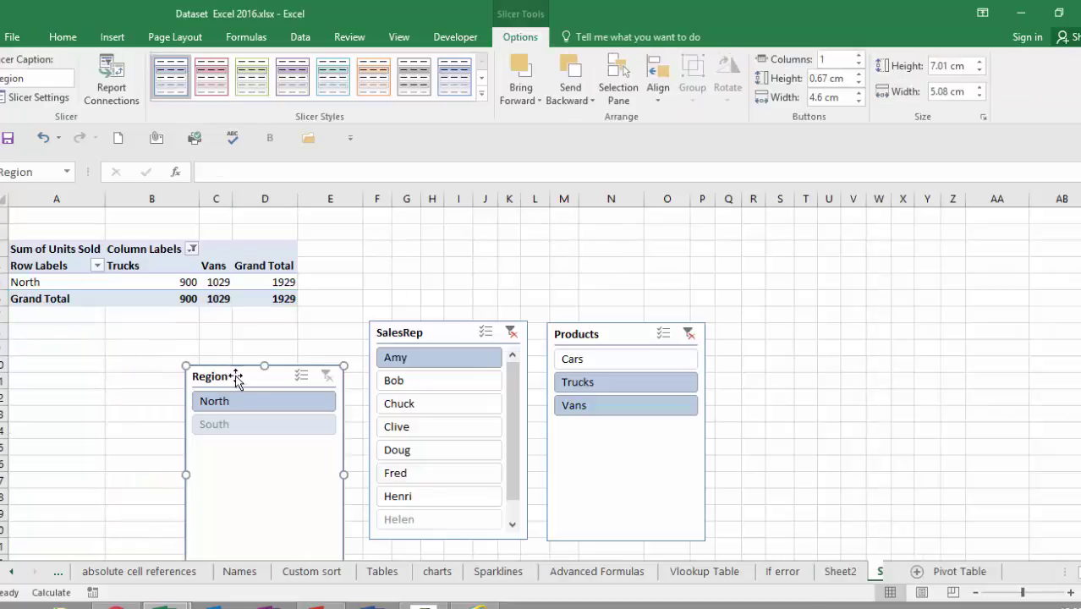
pyautogui.press('Delete')
pyautogui.click(446, 334)
pyautogui.press('Delete')
pyautogui.click(604, 337)
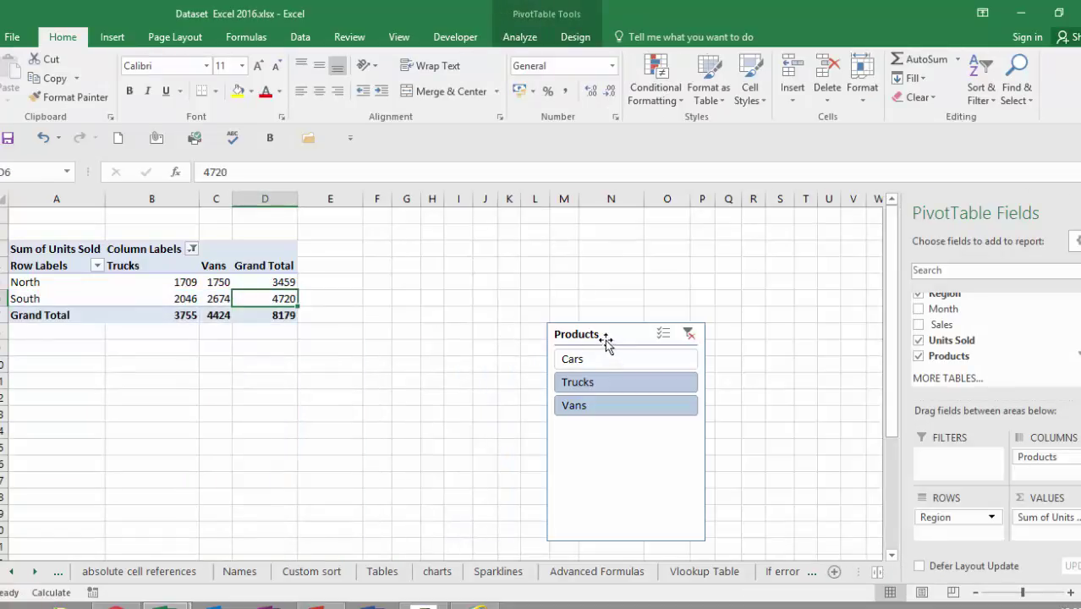
pyautogui.press('Delete')
# Step: Show the PivotTable's report layout in outline form
pyautogui.click(149, 288)
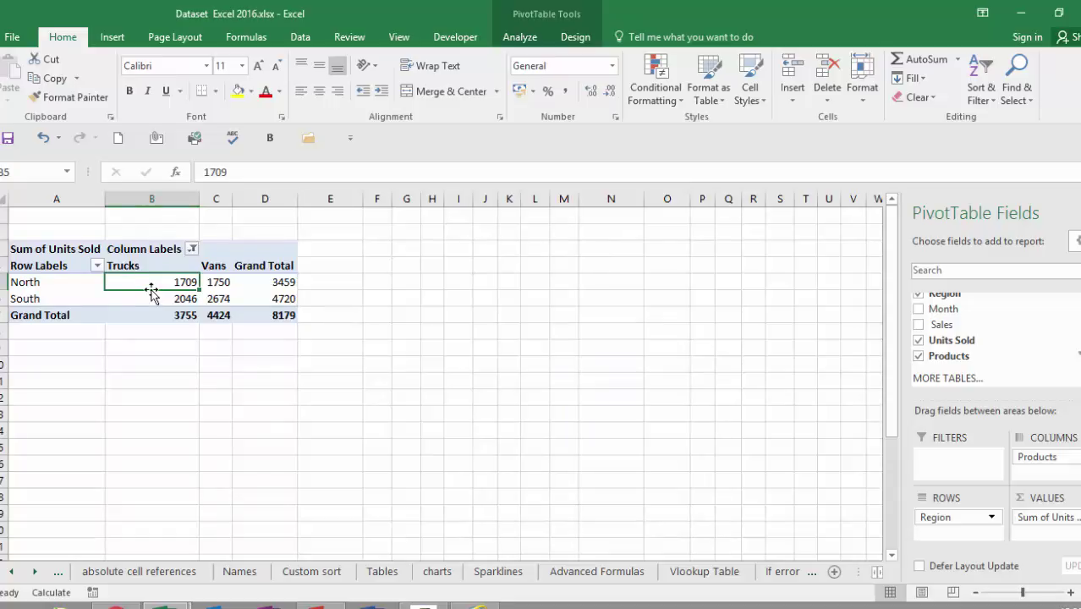
pyautogui.click(575, 36)
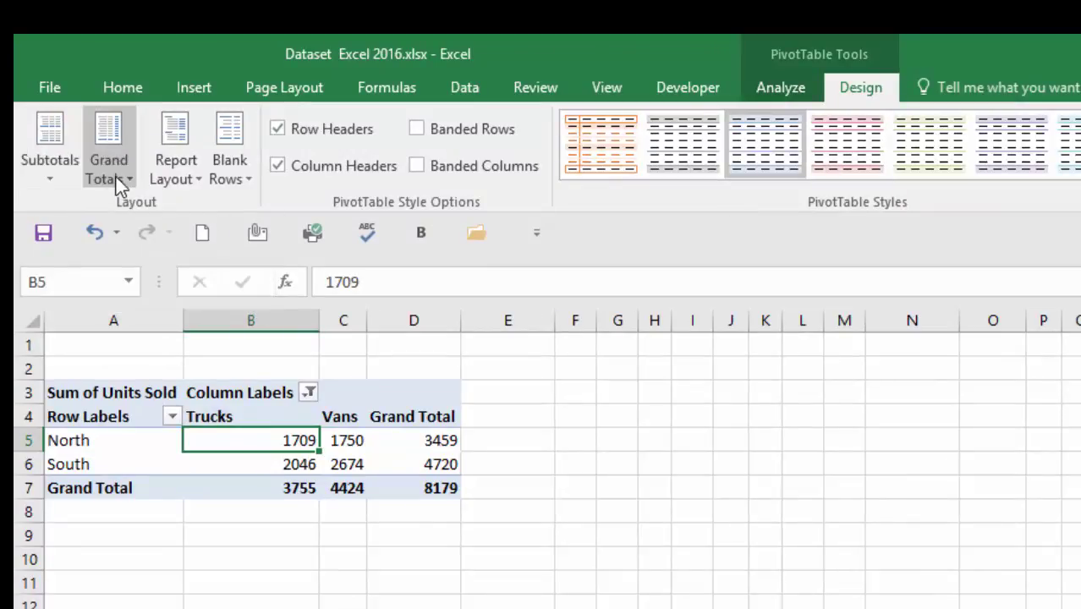
pyautogui.click(193, 179)
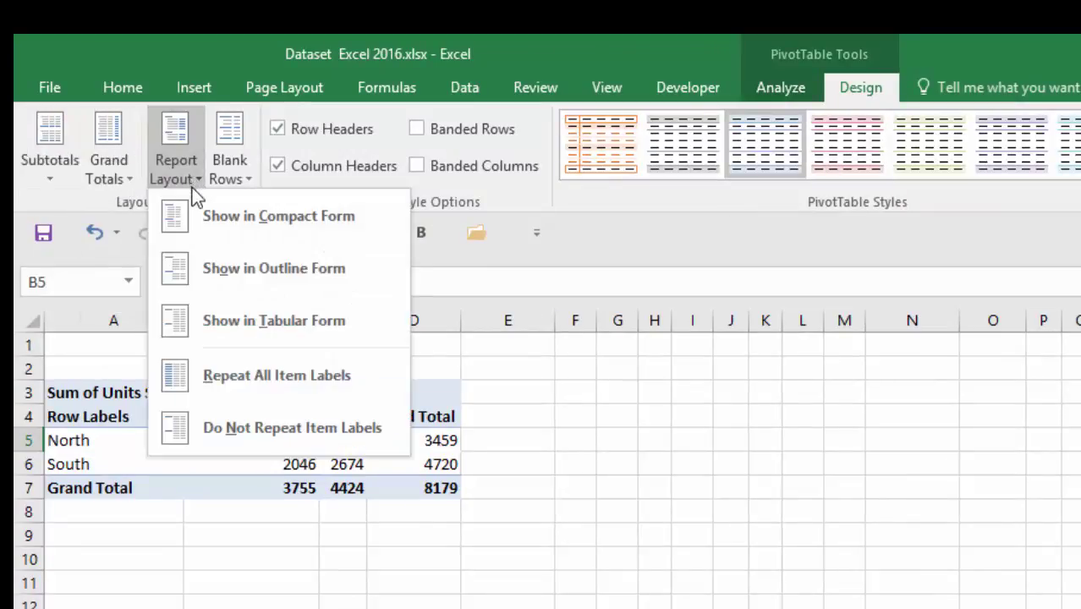
pyautogui.click(225, 283)
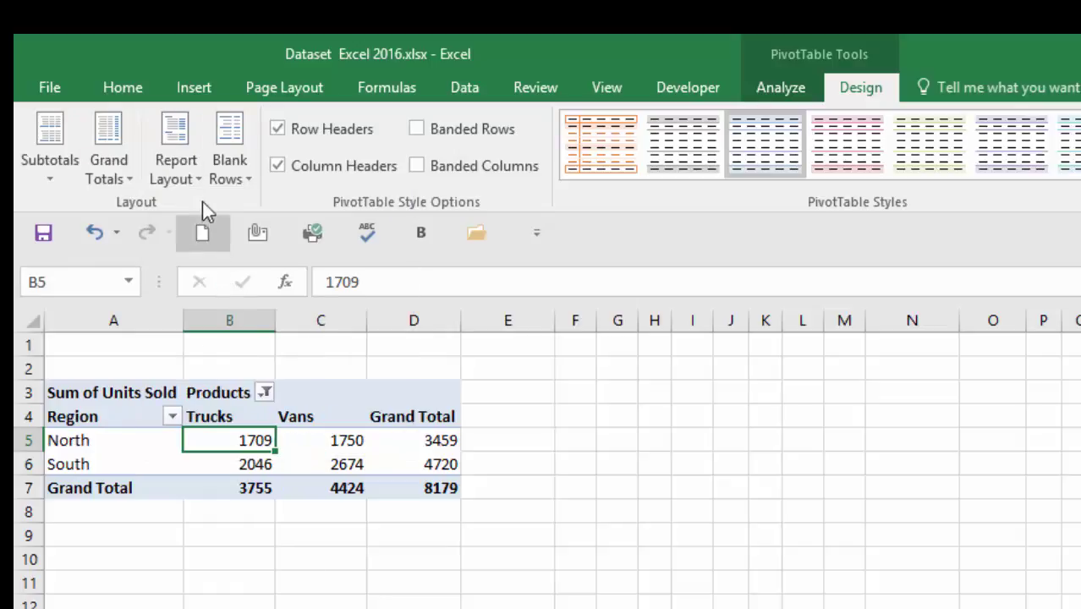
pyautogui.click(185, 178)
pyautogui.click(234, 282)
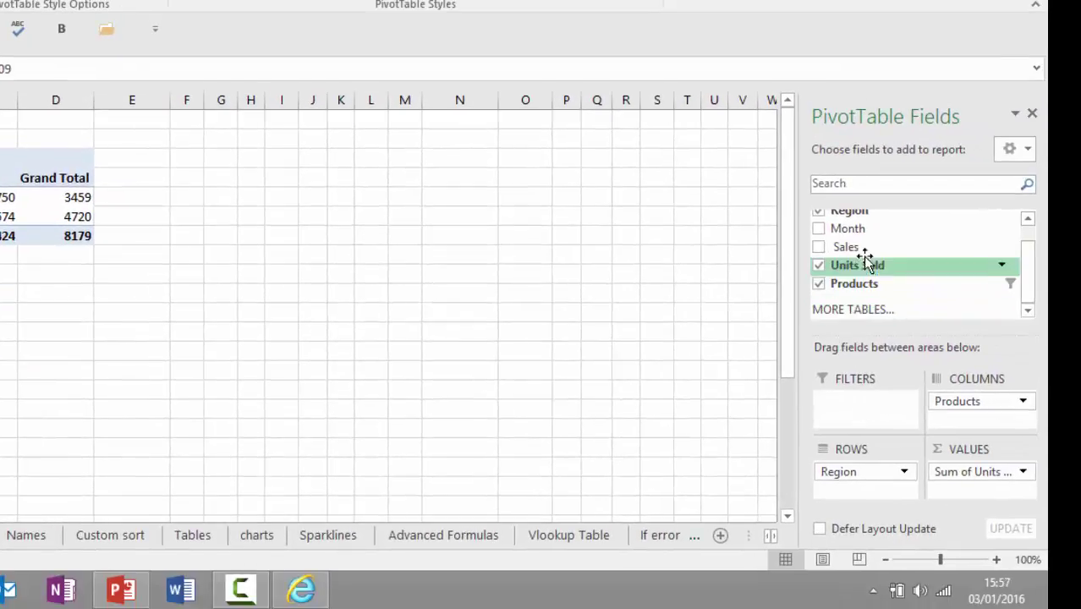
# Step: Add the Month field to the rows below Region, and show all subtotals at the bottom of each group
pyautogui.moveTo(854, 230); pyautogui.dragTo(852, 494)
pyautogui.moveTo(852, 494); pyautogui.dragTo(852, 494)
pyautogui.click(29, 123)
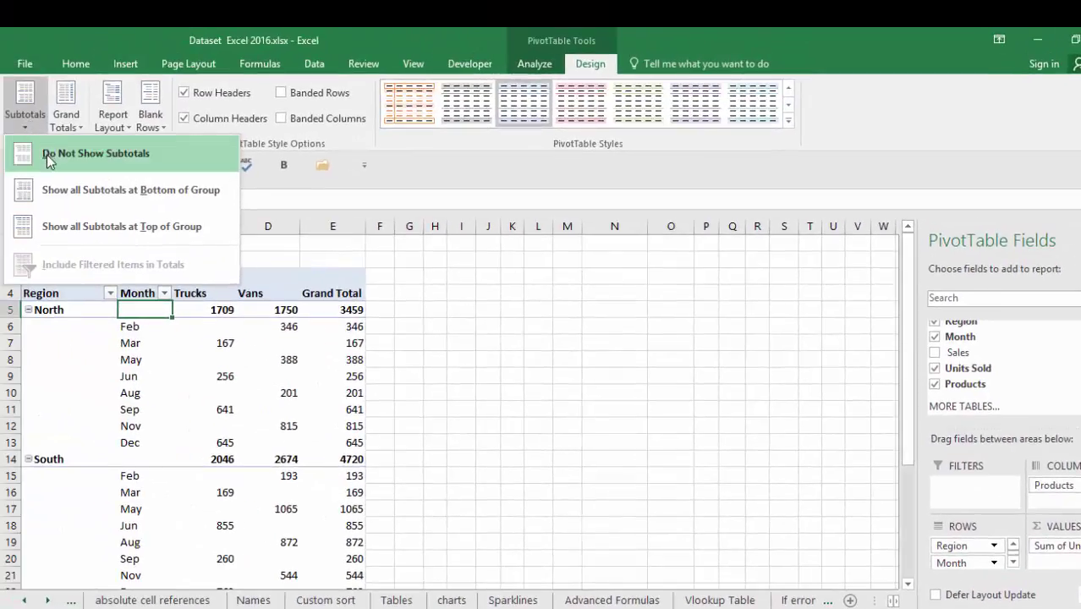
pyautogui.click(64, 193)
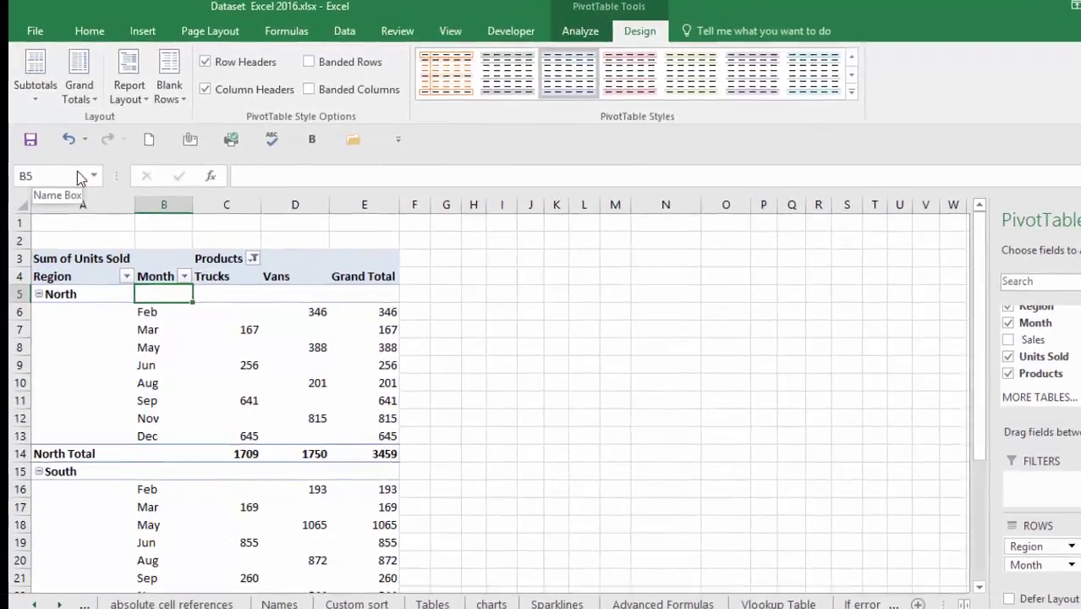
pyautogui.scroll(-3, 215, 492)
pyautogui.scroll(3, 258, 489)
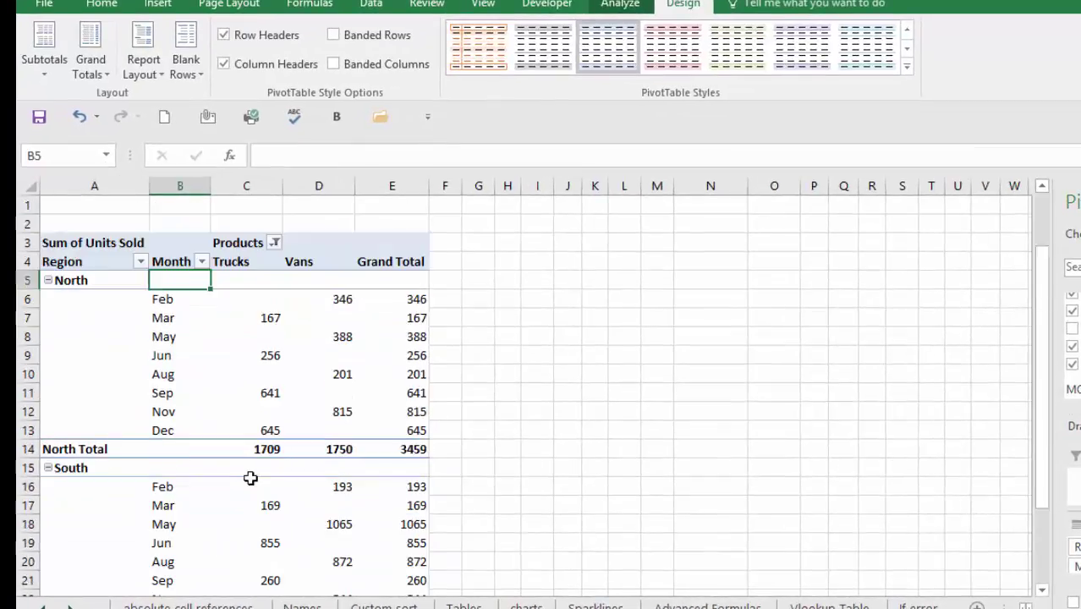
pyautogui.scroll(-4, 210, 452)
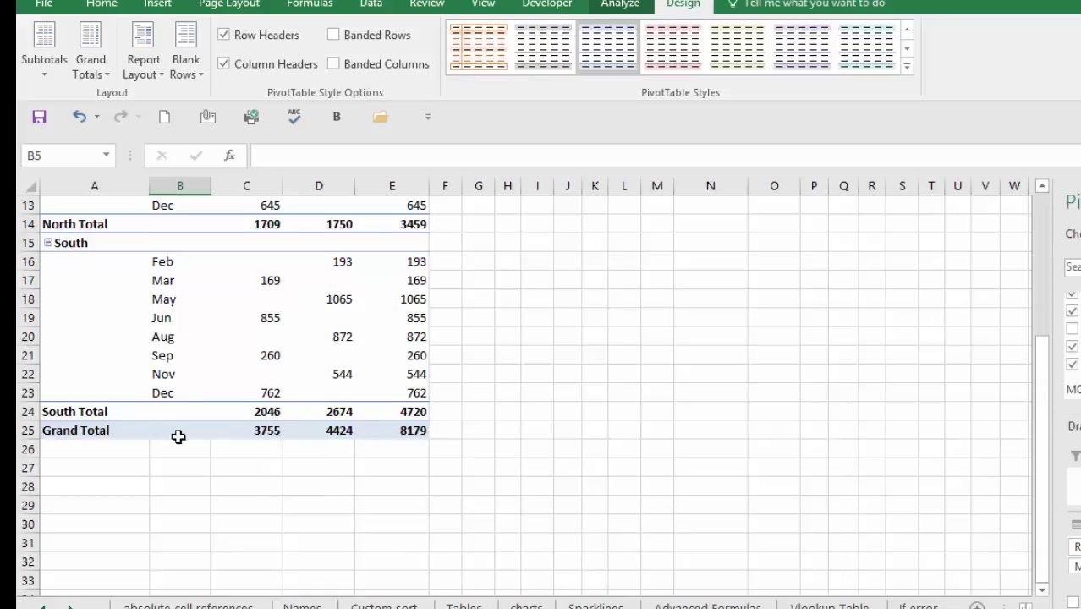
pyautogui.moveTo(274, 436)
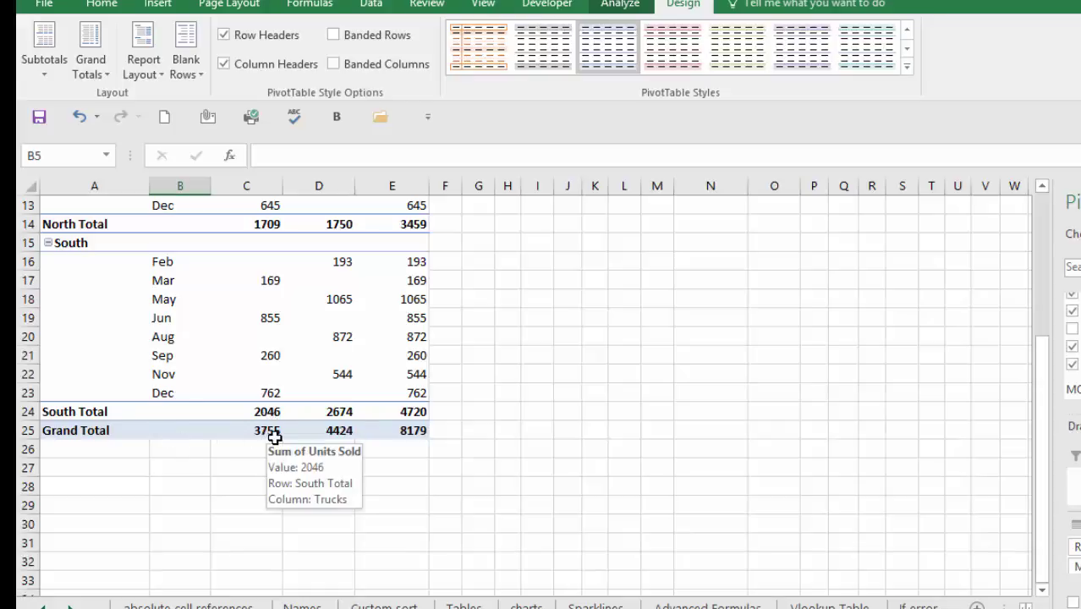
# Step: Turn off the PivotTable's subtotals and view the display options for grand totals
pyautogui.click(50, 76)
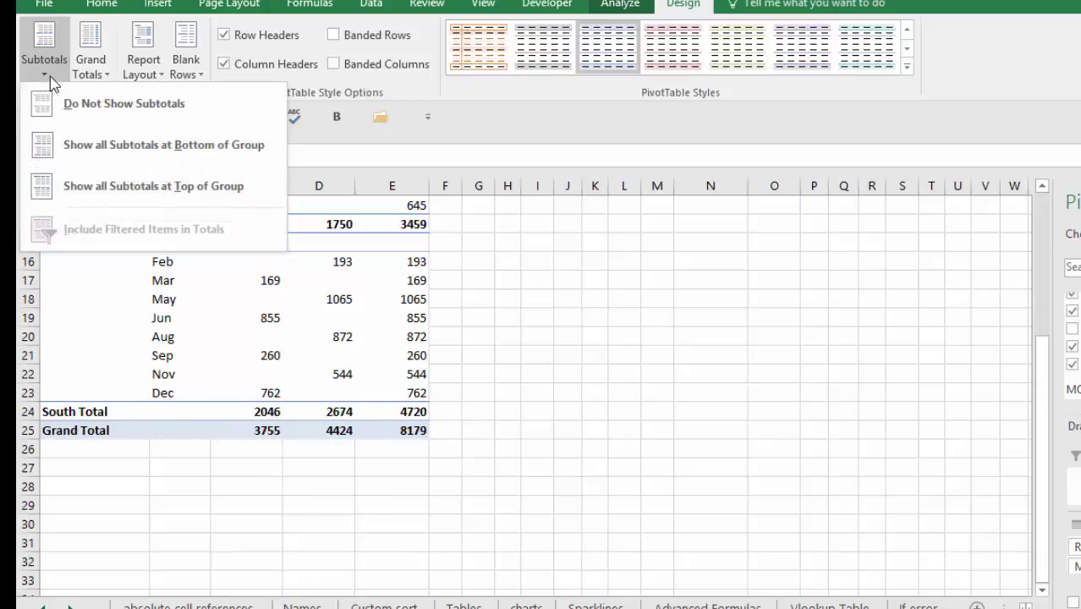
pyautogui.click(76, 110)
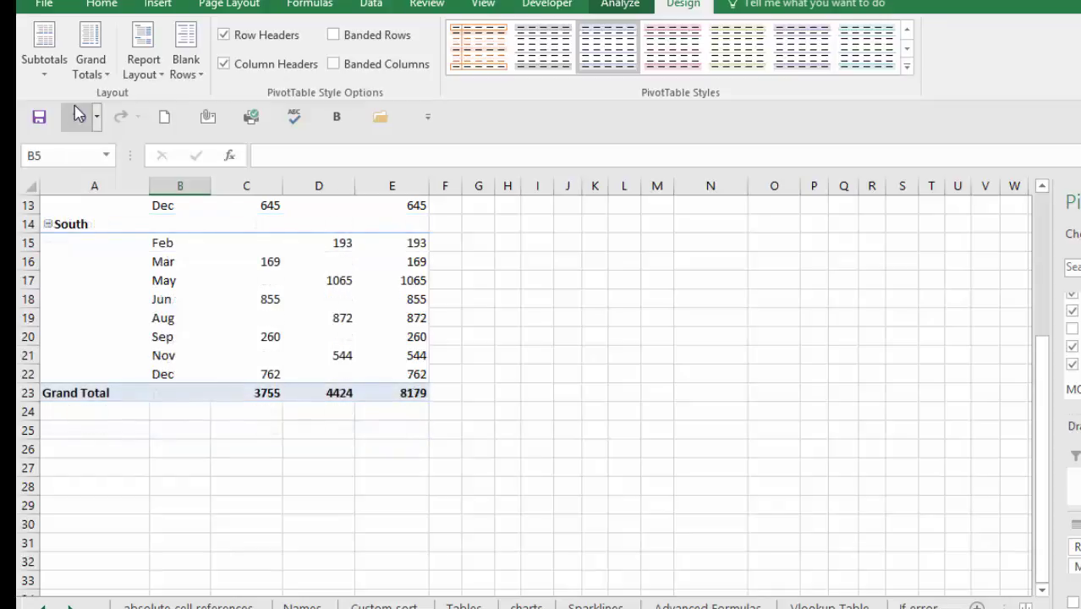
pyautogui.click(108, 77)
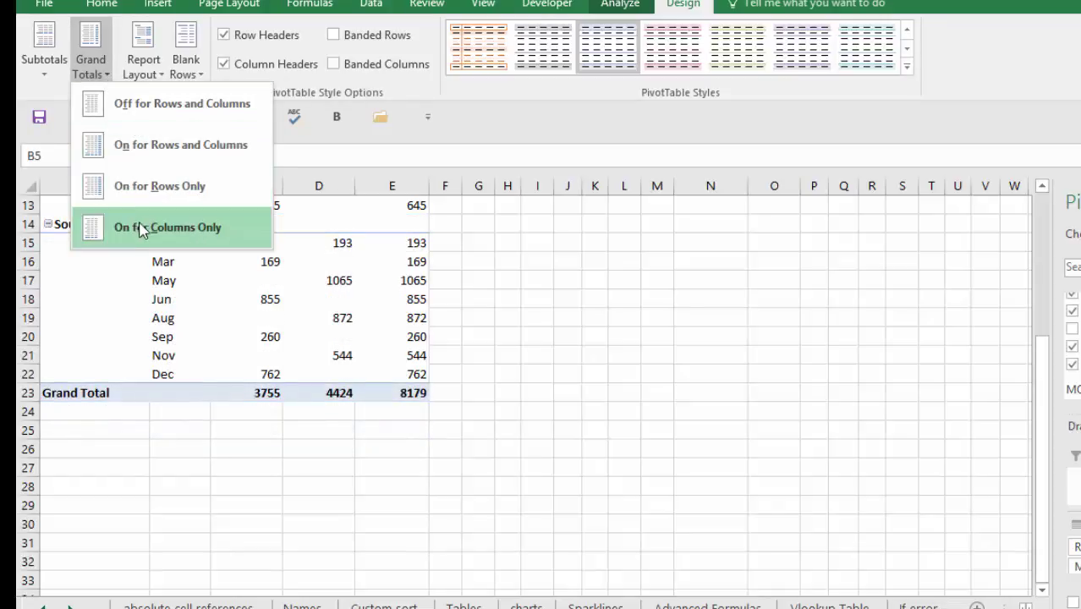
# Step: Try the compact and outline report layouts, and show the PivotTable in tabular form
pyautogui.click(145, 71)
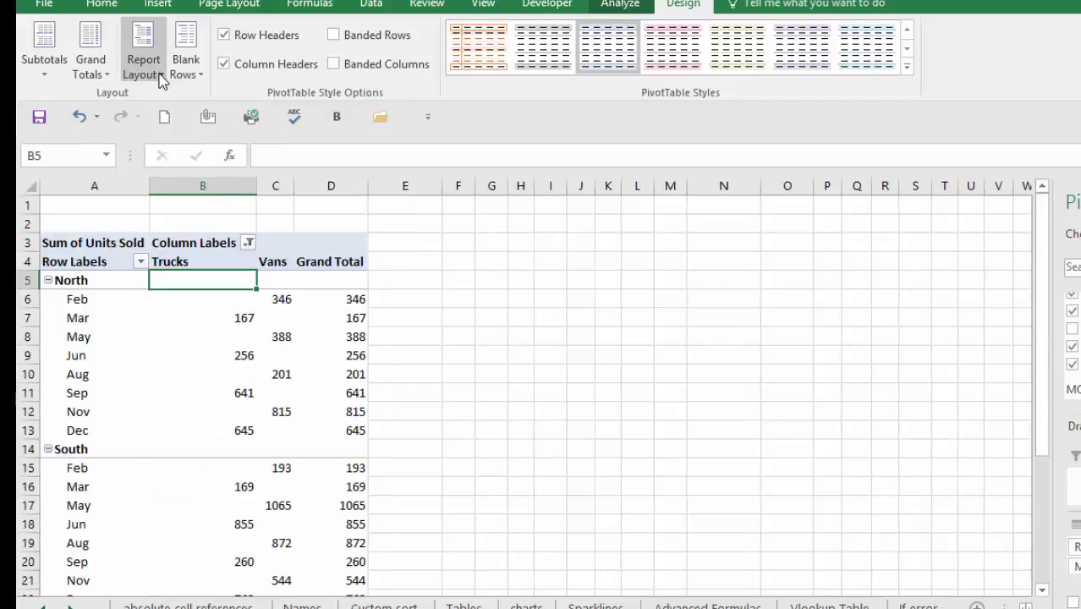
pyautogui.click(161, 78)
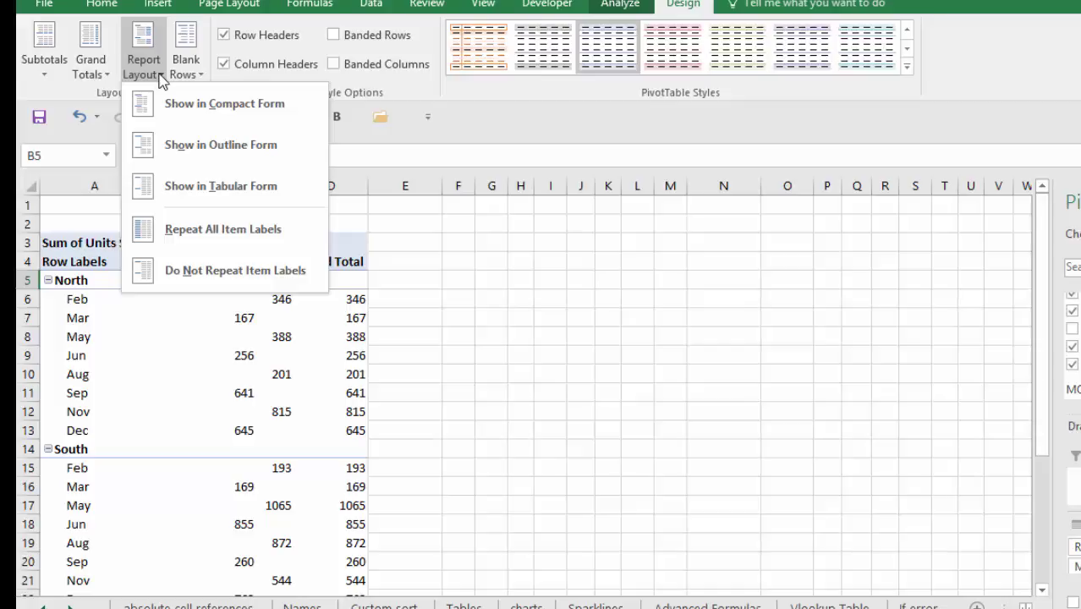
pyautogui.click(173, 145)
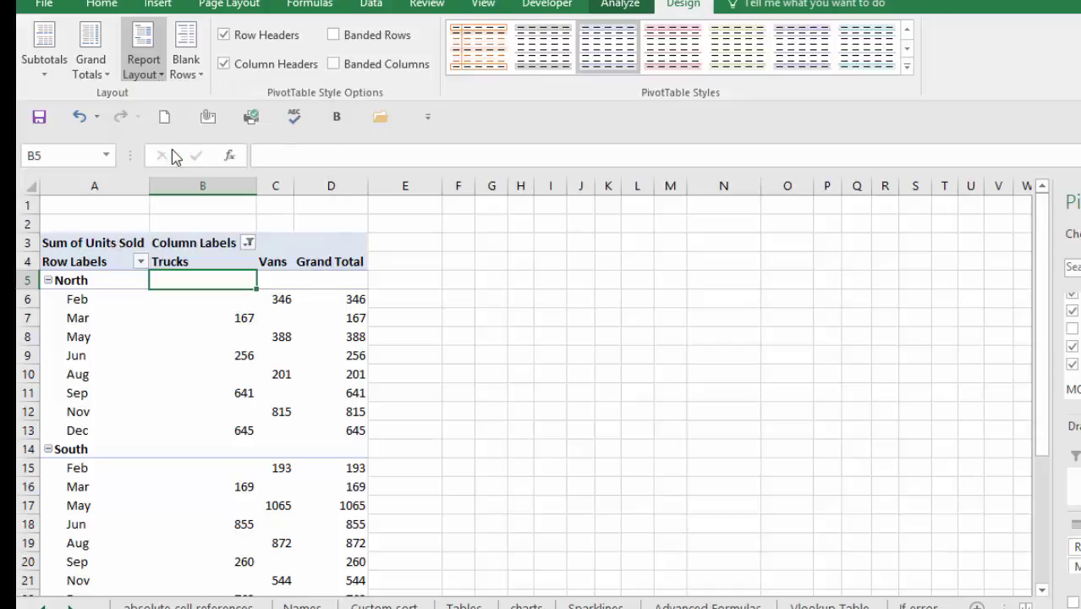
pyautogui.click(157, 78)
pyautogui.click(180, 196)
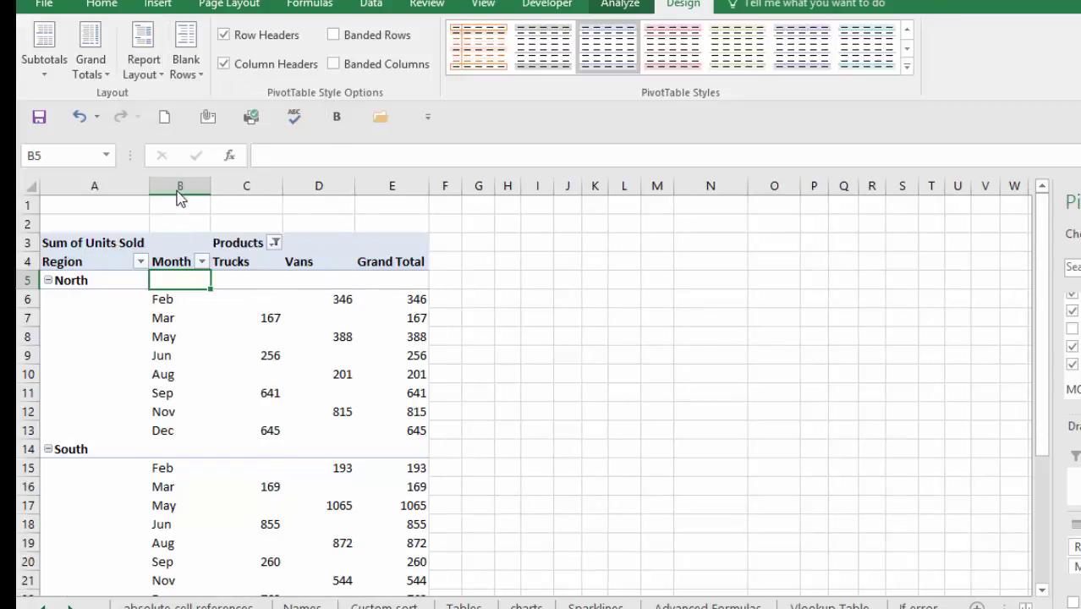
# Step: Insert a blank line after each item in the PivotTable
pyautogui.click(188, 75)
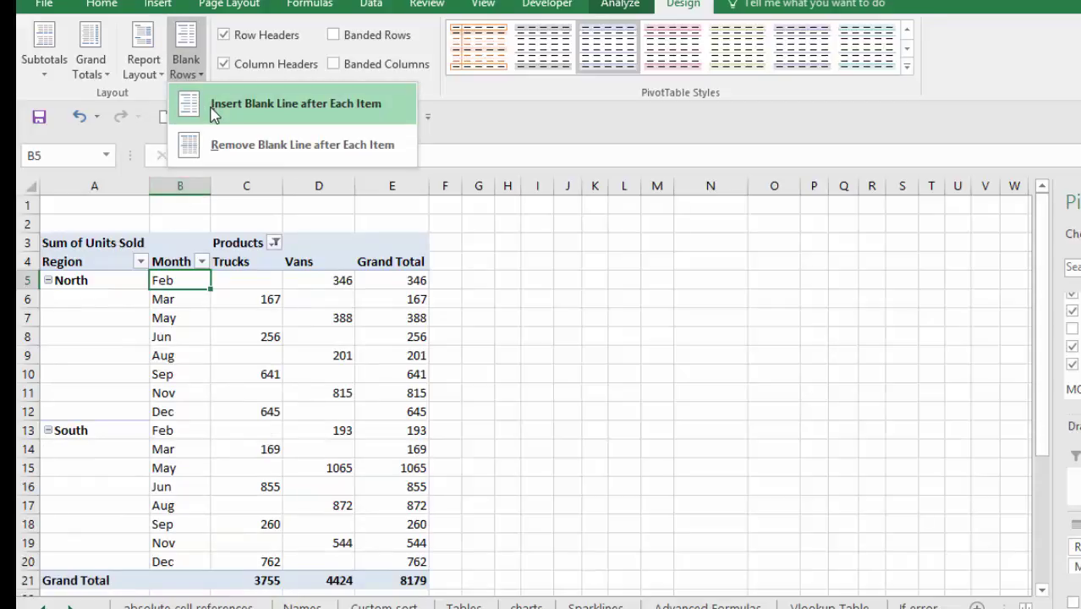
pyautogui.click(214, 105)
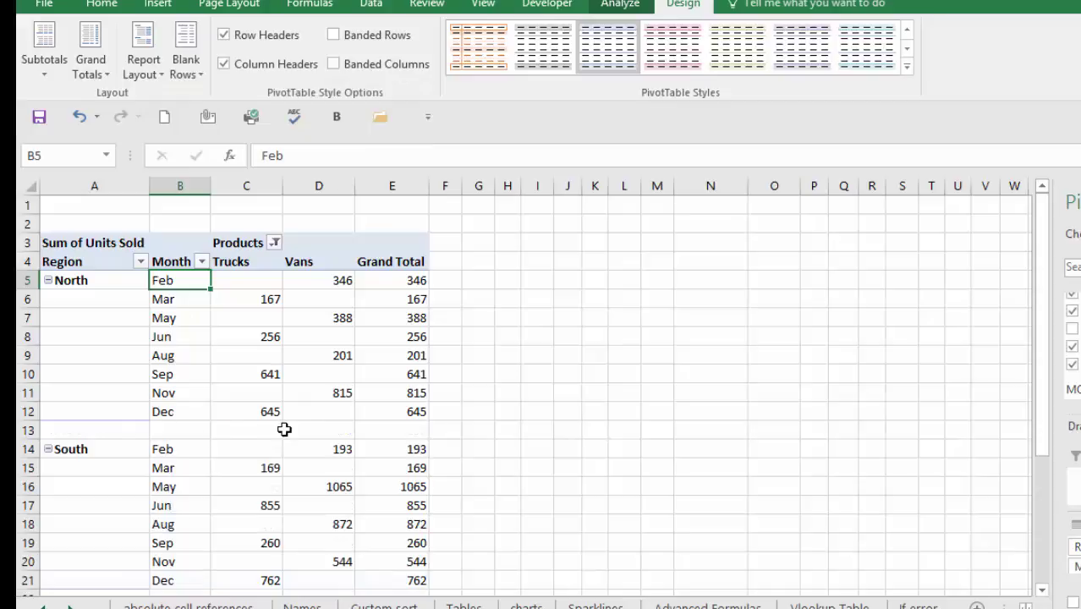
# Step: Try banded rows and banded columns on the PivotTable, and turn both off again
pyautogui.click(334, 36)
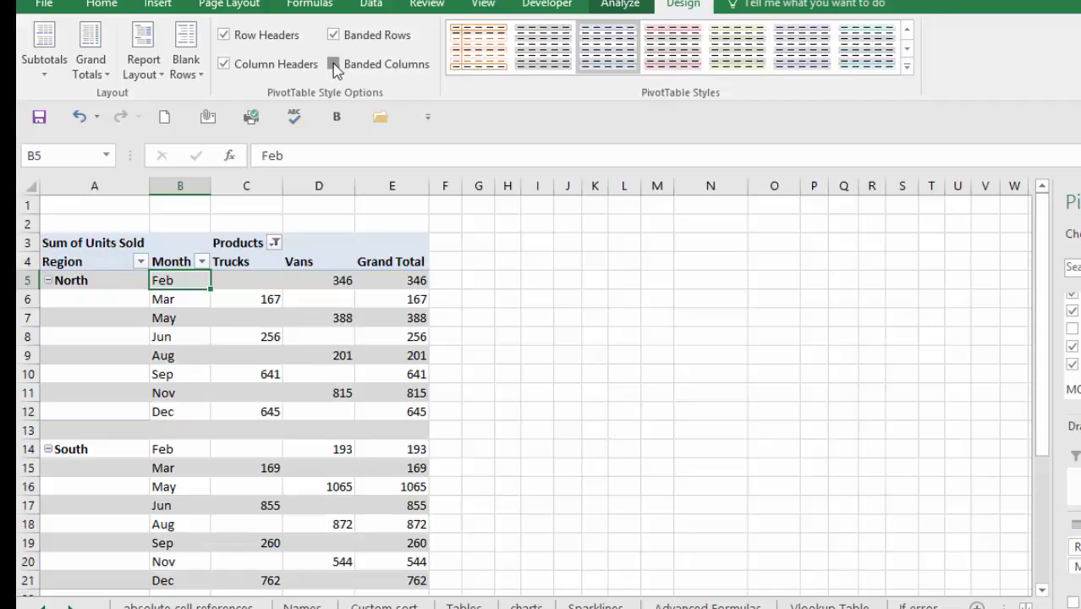
pyautogui.click(335, 65)
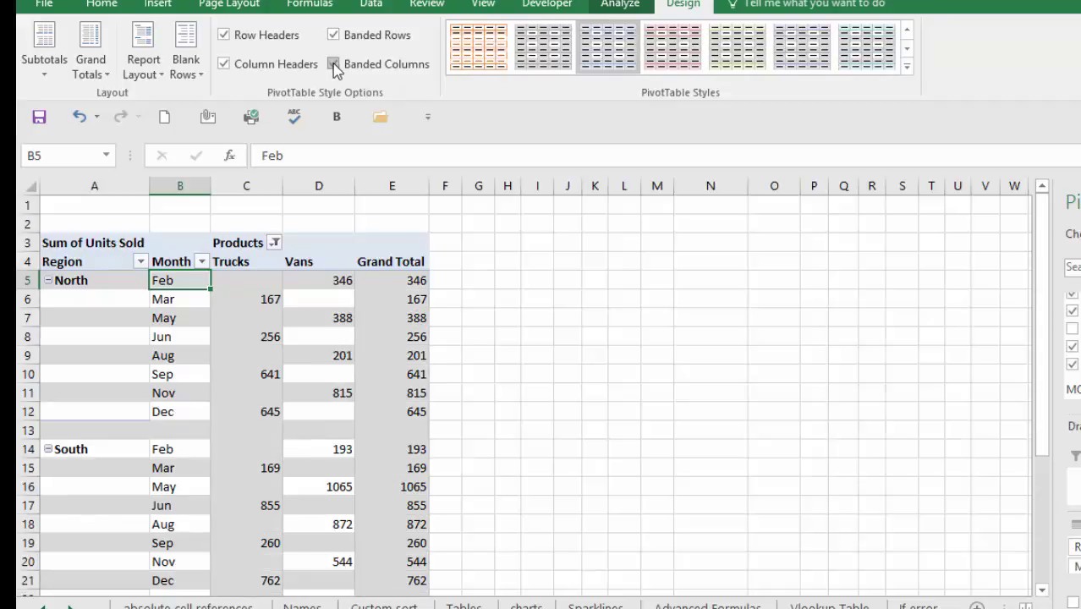
pyautogui.click(334, 65)
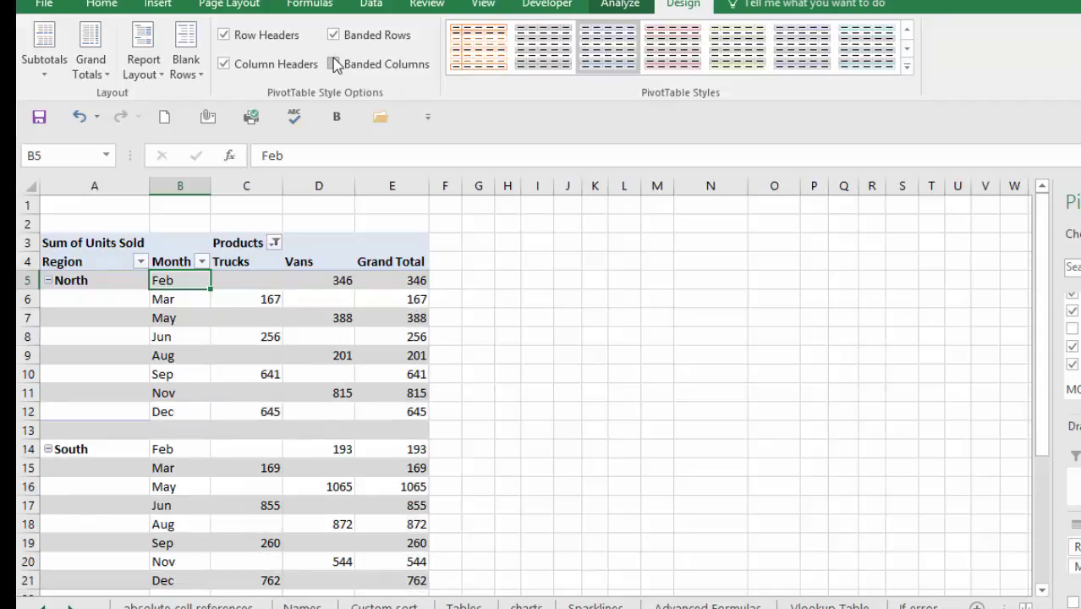
pyautogui.click(333, 36)
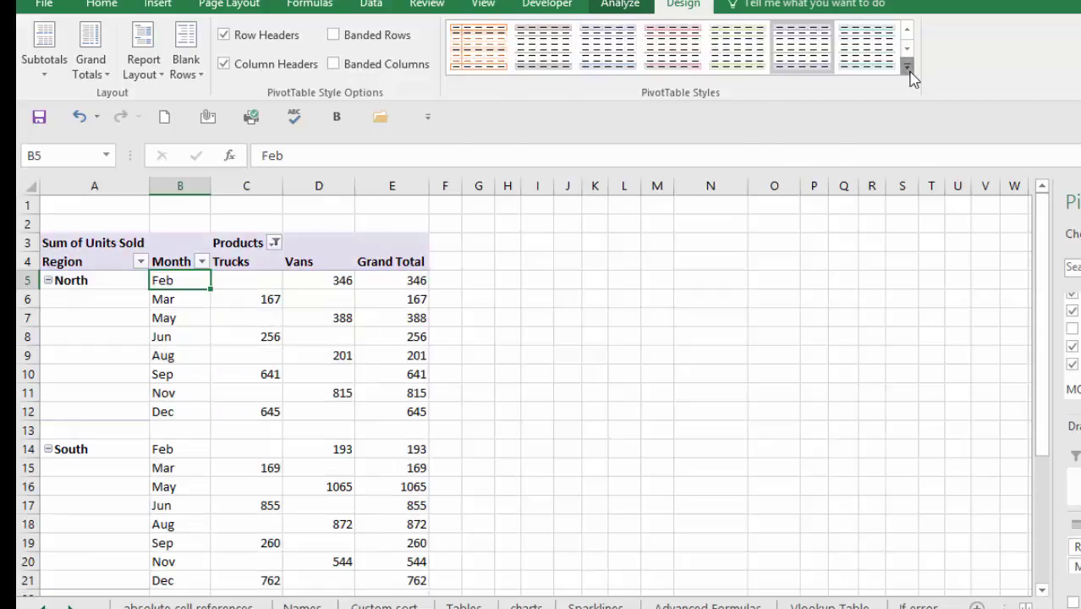
# Step: Apply the light purple PivotTable style and preview a medium red style from the full gallery
pyautogui.click(909, 69)
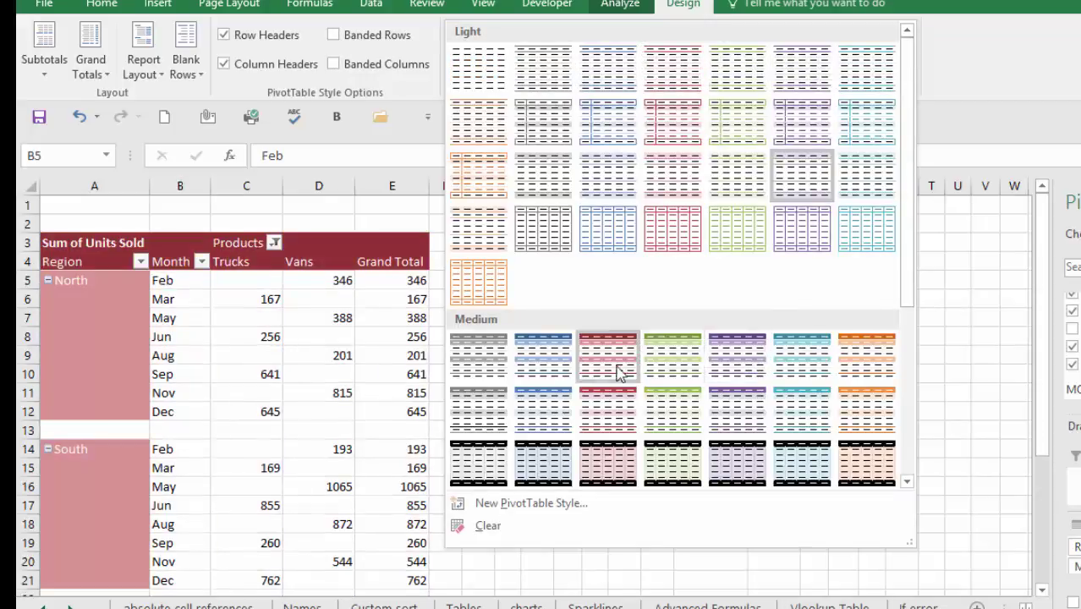